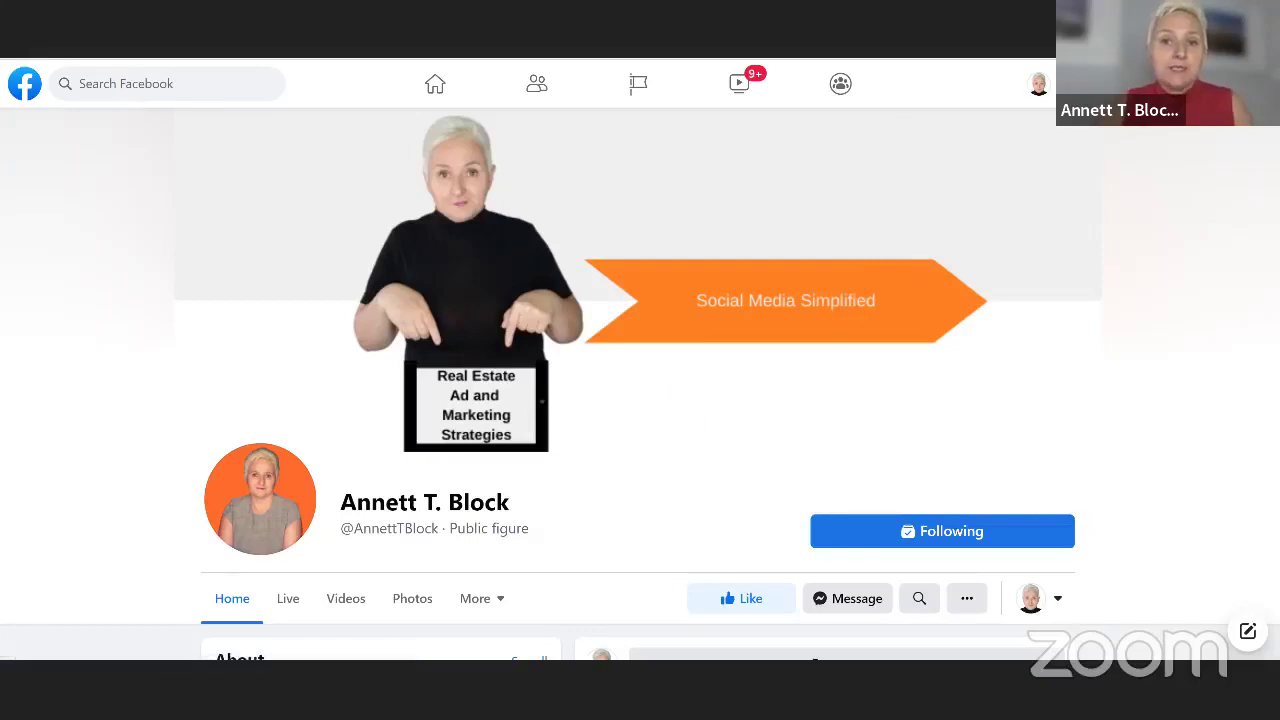
- Switch to Creator Studio, go to its Home page and start creating a new post
{"action": "key", "text": "ctrl+Tab"}
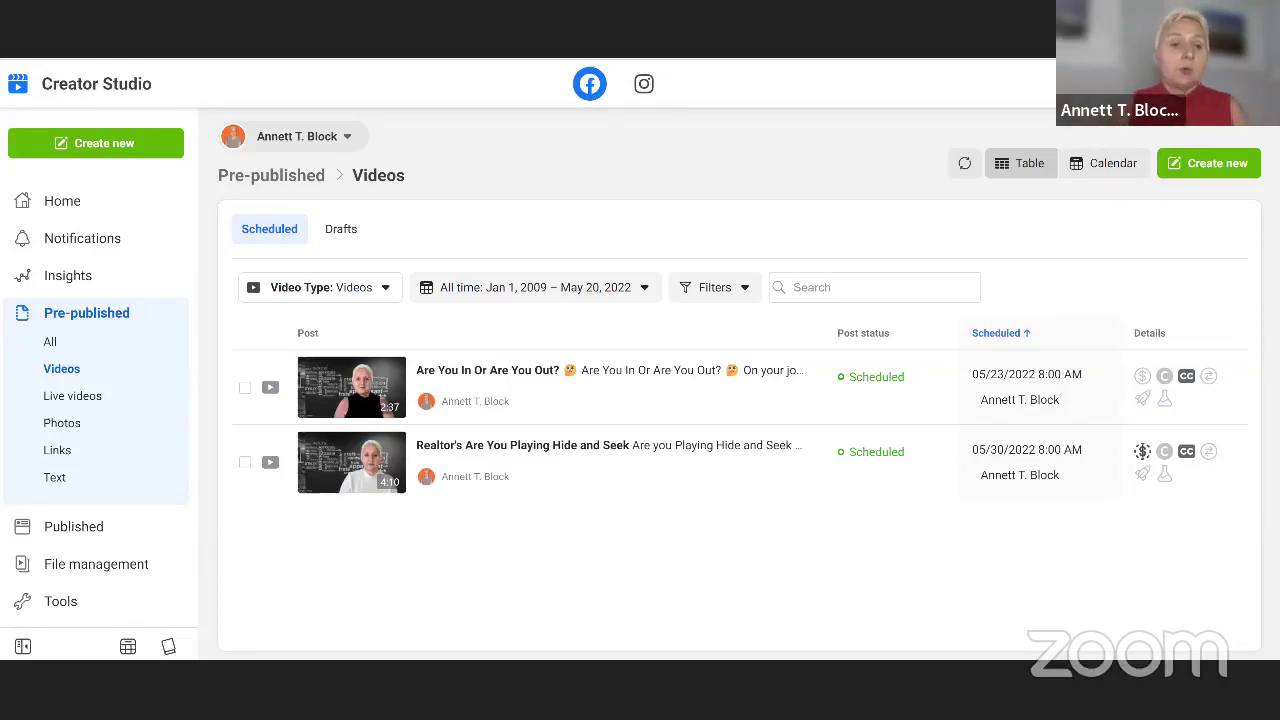
{"action": "left_click", "coordinate": [85, 210]}
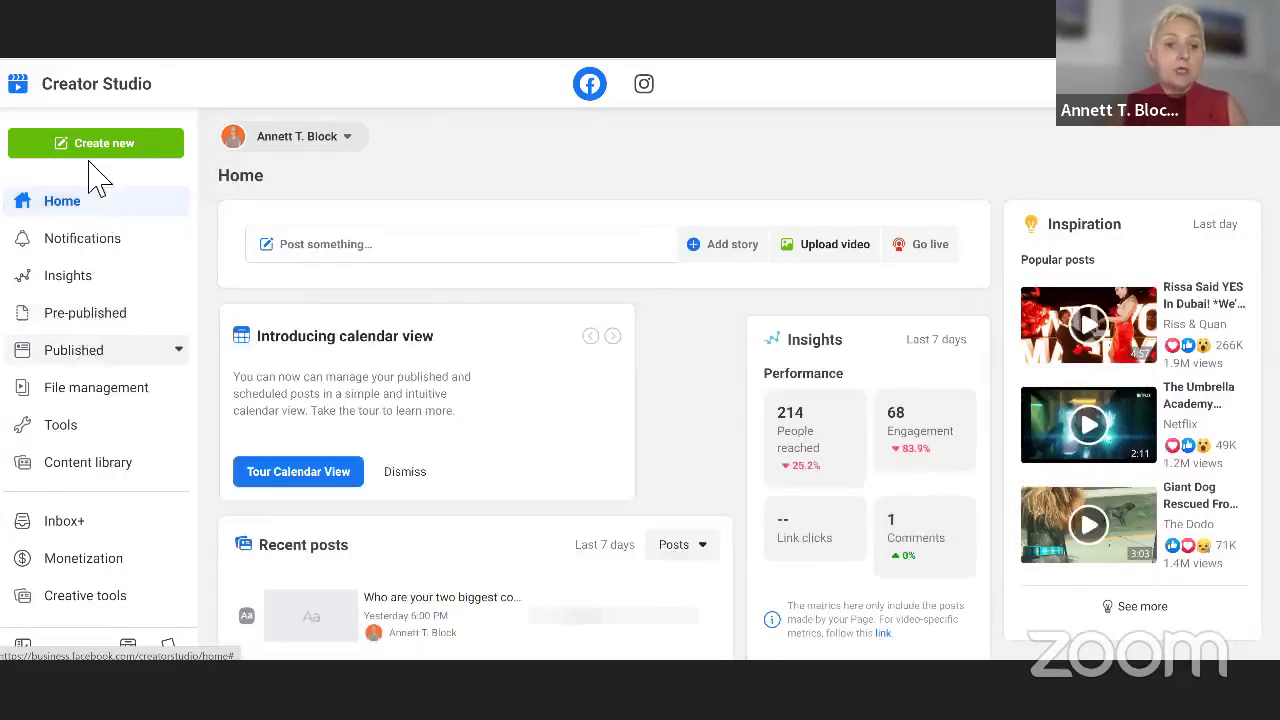
{"action": "left_click", "coordinate": [99, 146]}
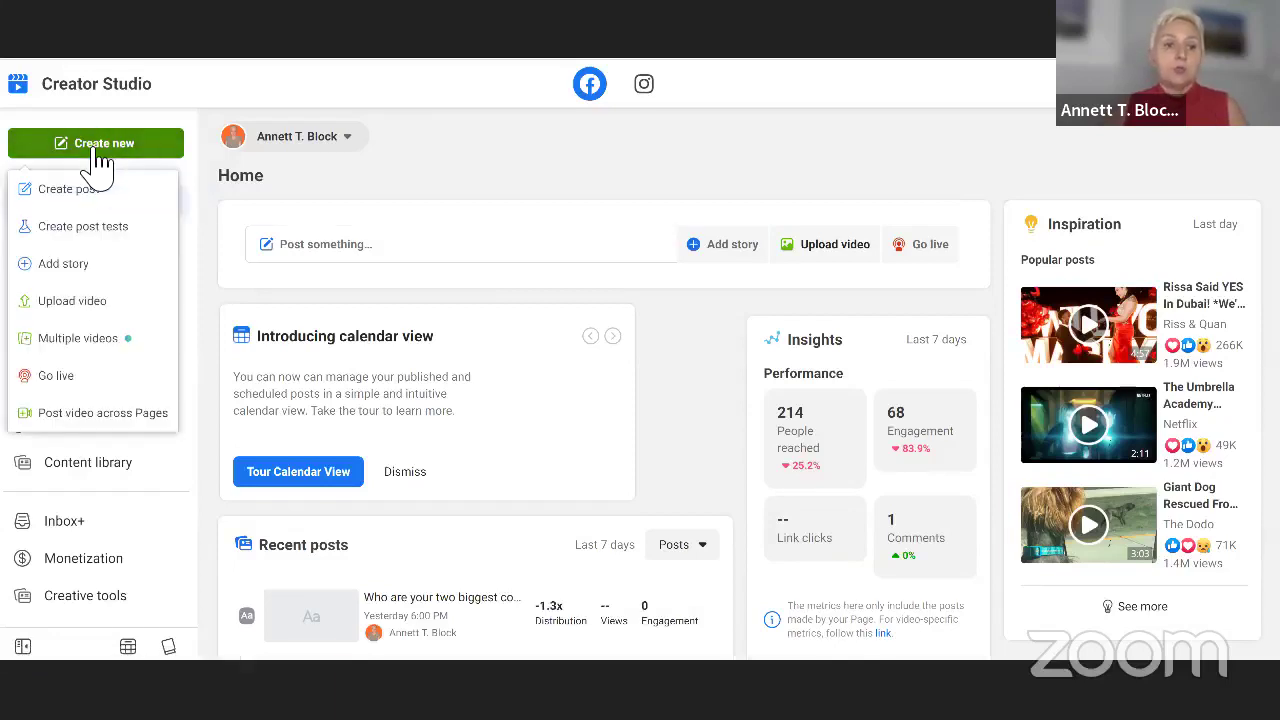
{"action": "left_click", "coordinate": [94, 192]}
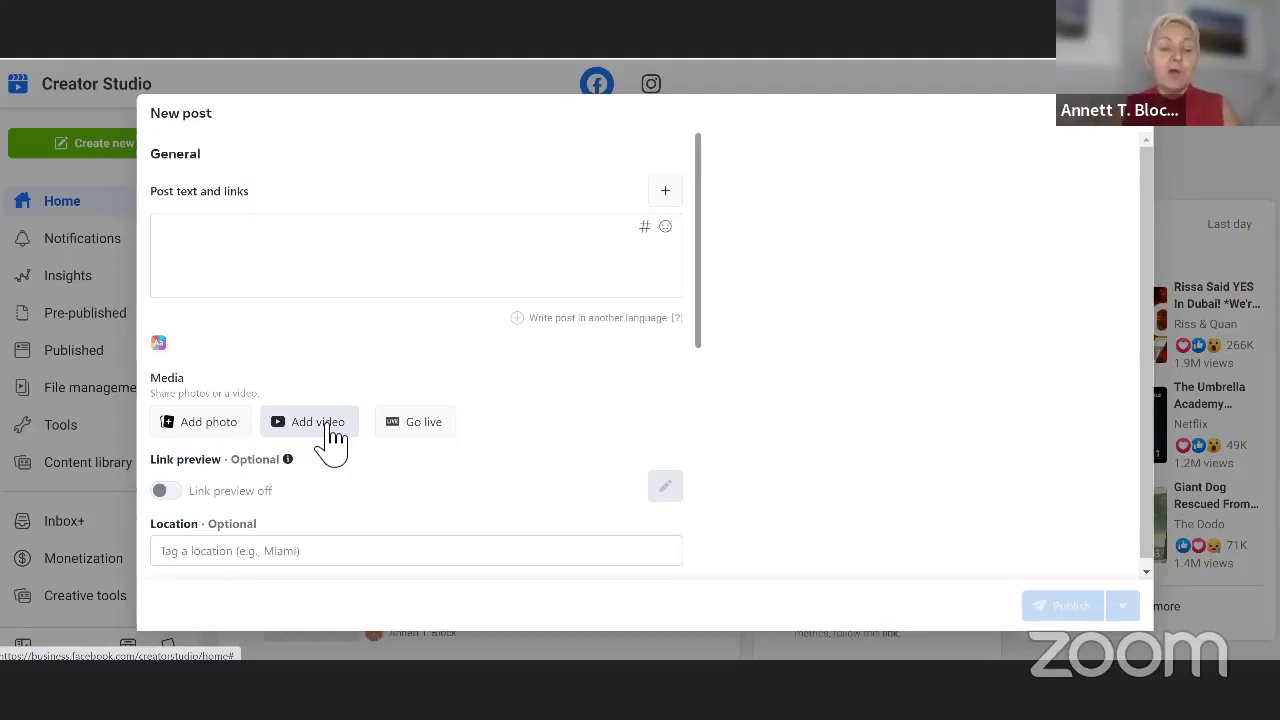
- Add the video file Time from the Desktop folder to the new post
{"action": "left_click", "coordinate": [325, 428]}
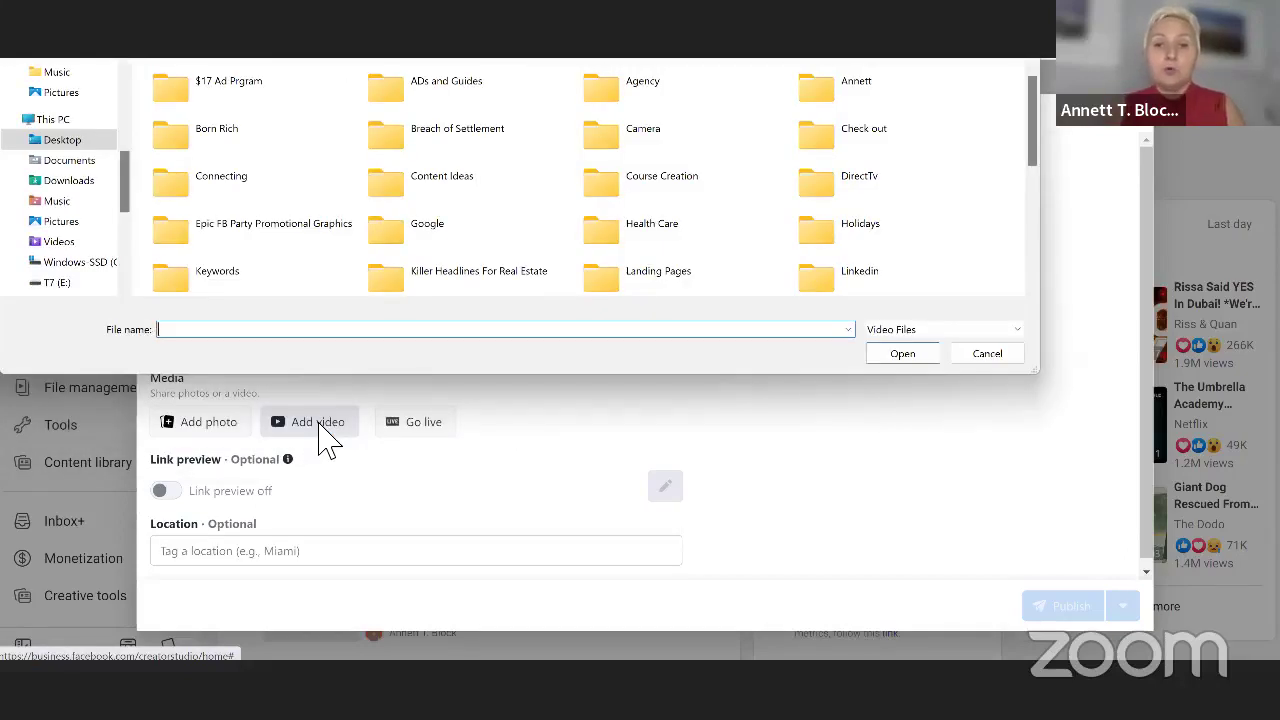
{"action": "scroll", "coordinate": [483, 221], "scroll_direction": "down", "scroll_amount": 5}
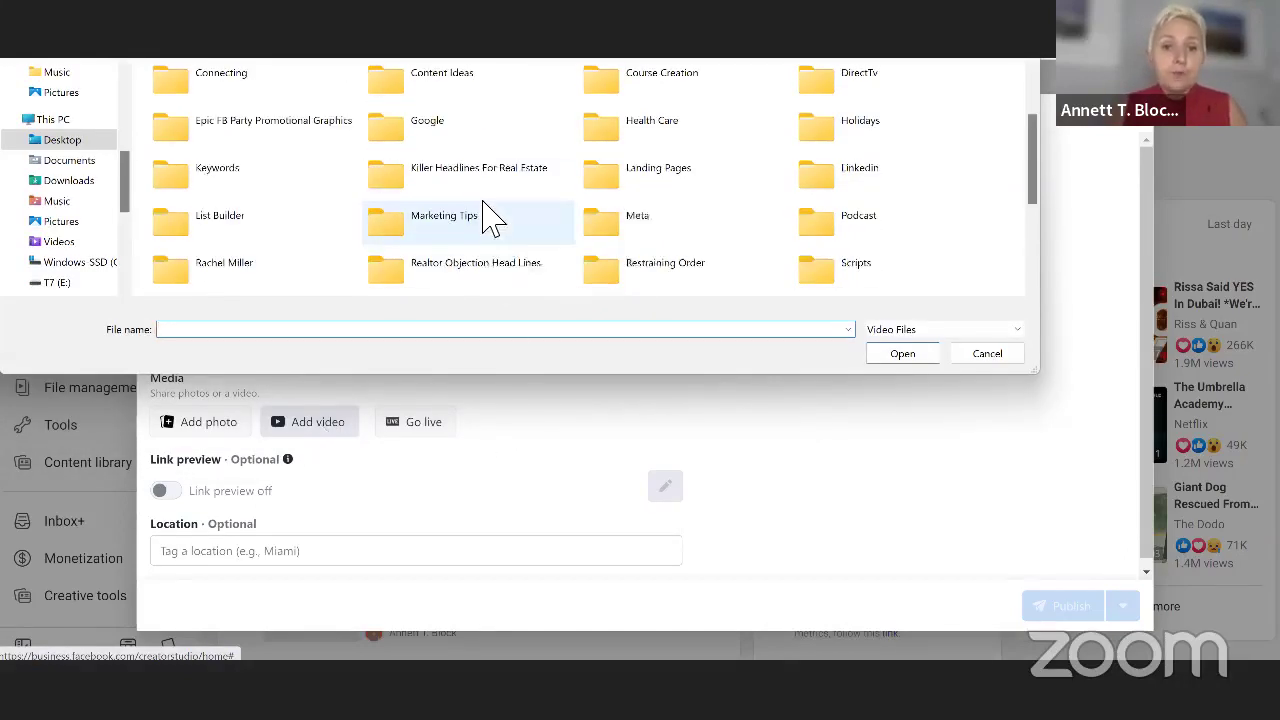
{"action": "scroll", "coordinate": [484, 218], "scroll_direction": "down", "scroll_amount": 1}
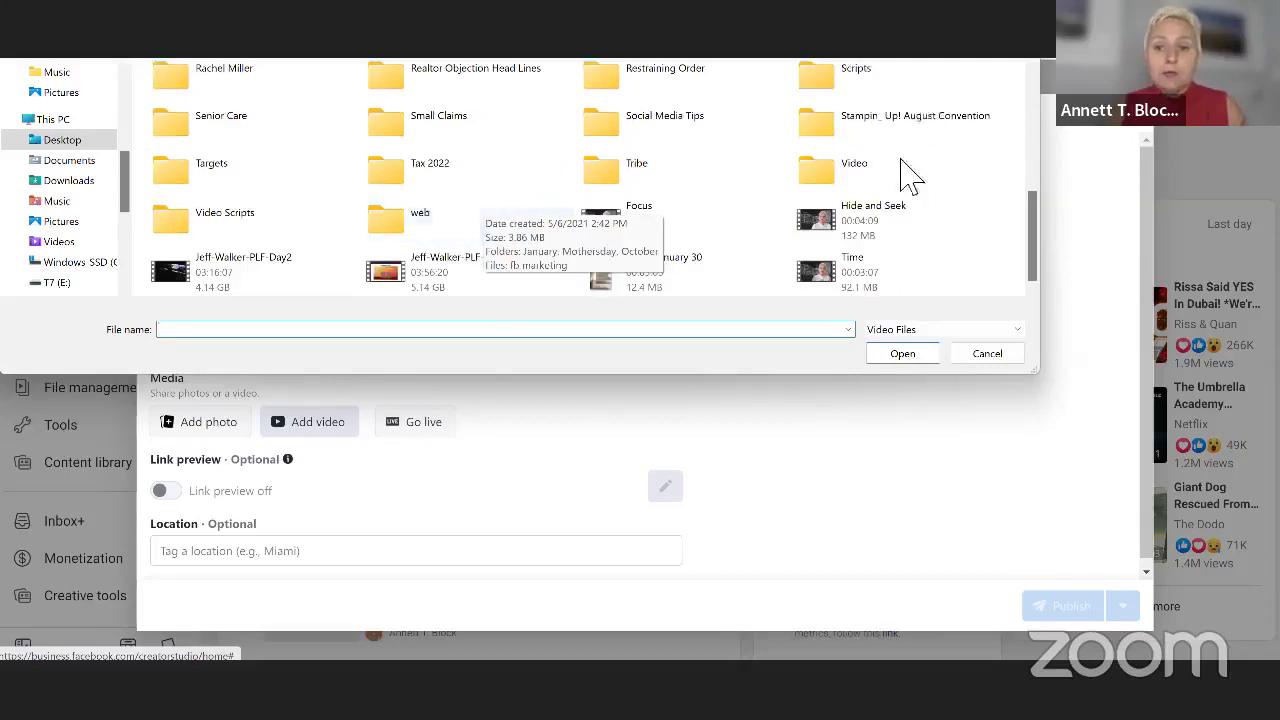
{"action": "double_click", "coordinate": [843, 270]}
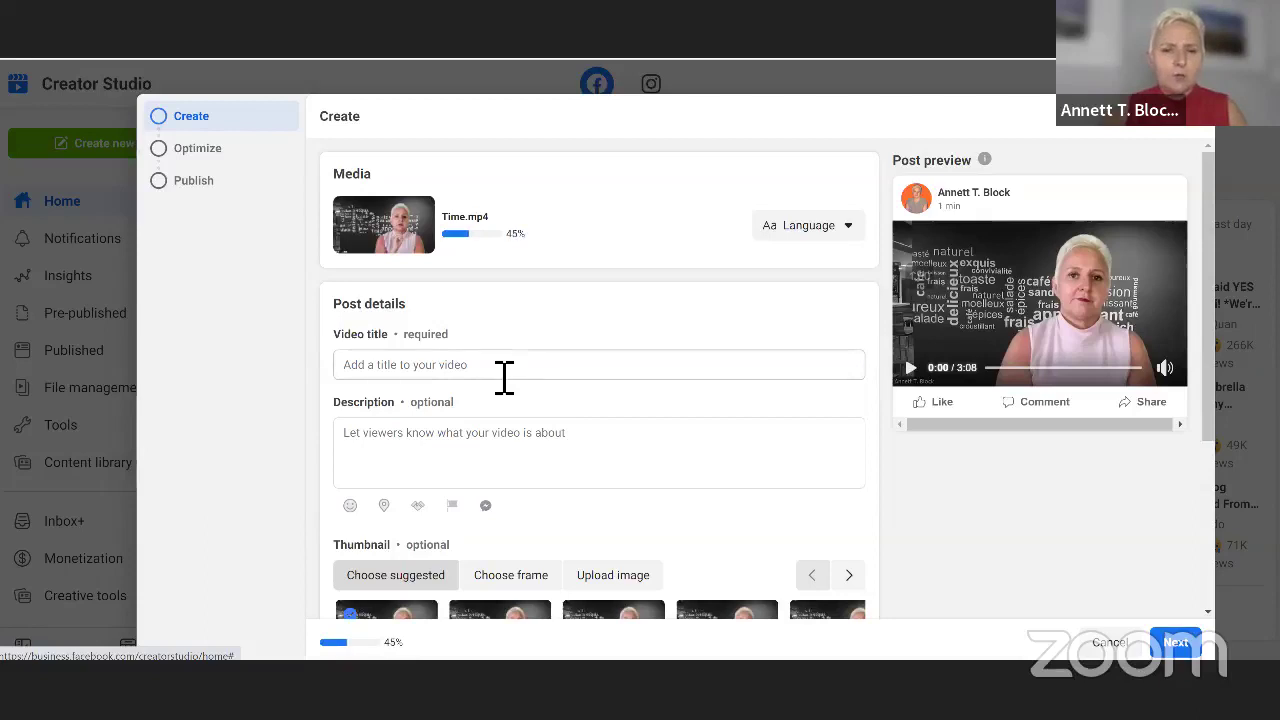
- Try to paste the copied text into the video's description
{"action": "left_click", "coordinate": [429, 432]}
{"action": "right_click", "coordinate": [430, 432]}
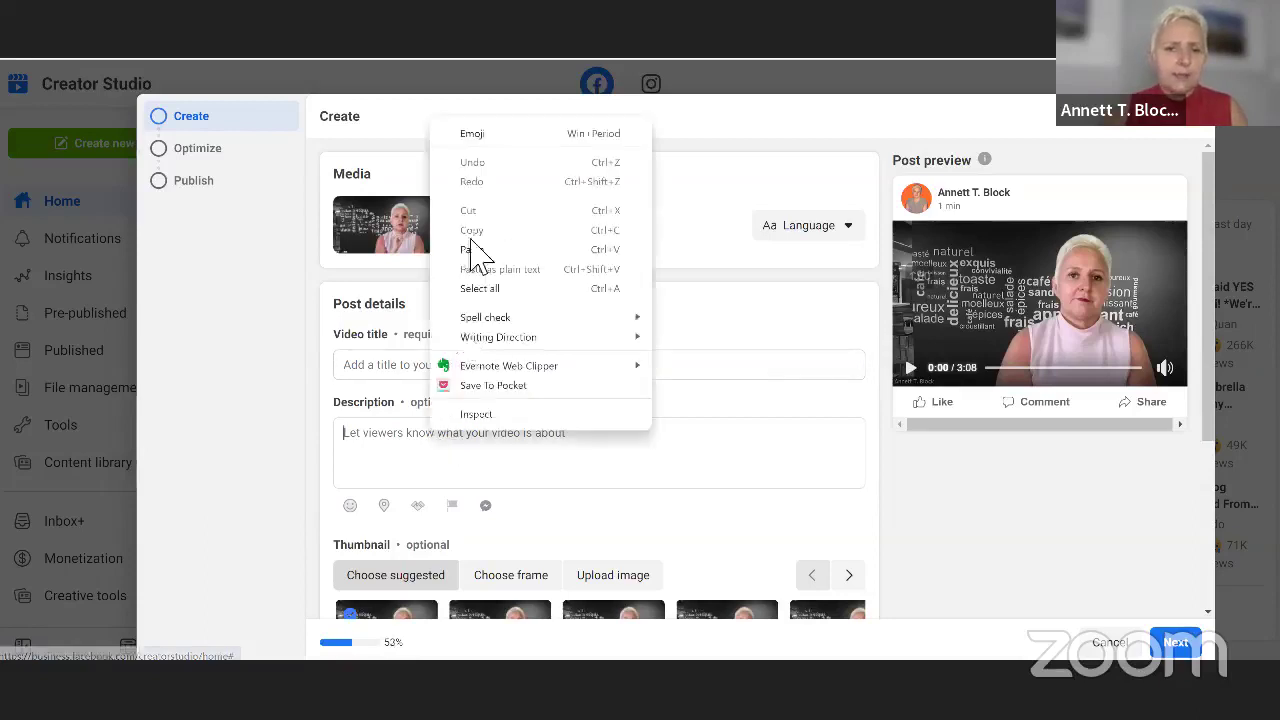
{"action": "left_click", "coordinate": [474, 250]}
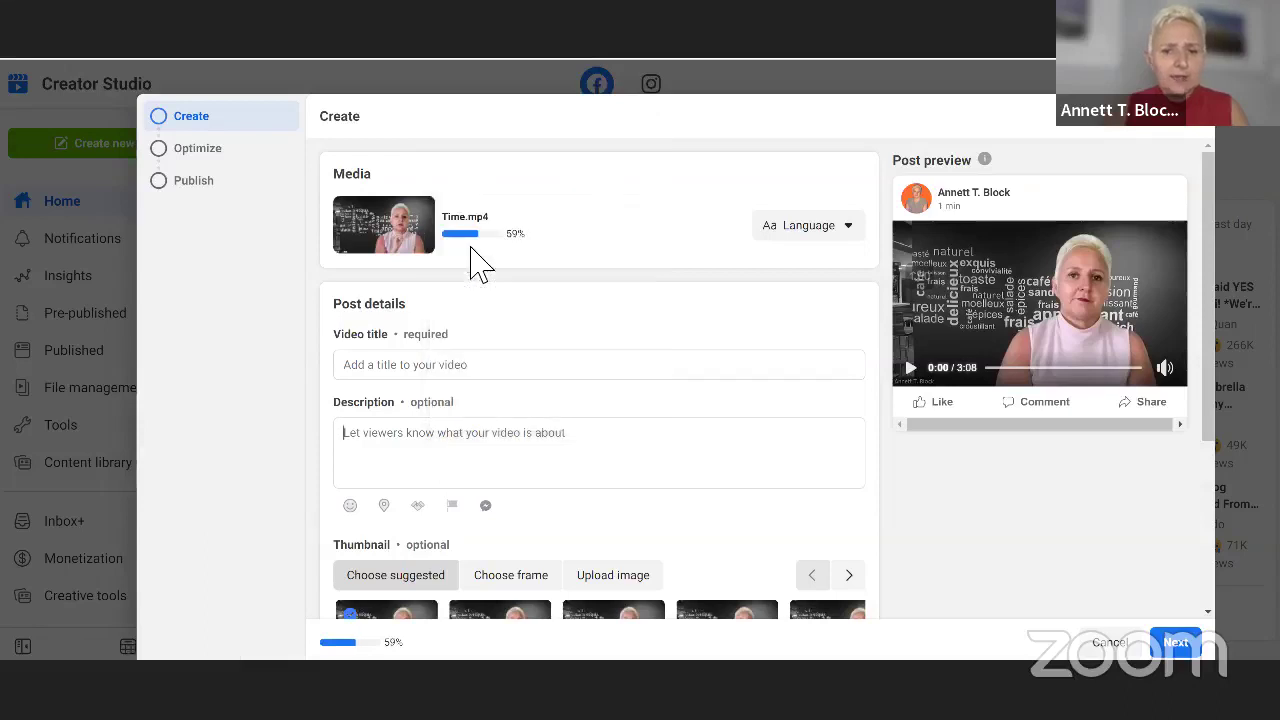
- Enter "Include in Title Keywirds" as the video title
{"action": "left_click", "coordinate": [491, 379]}
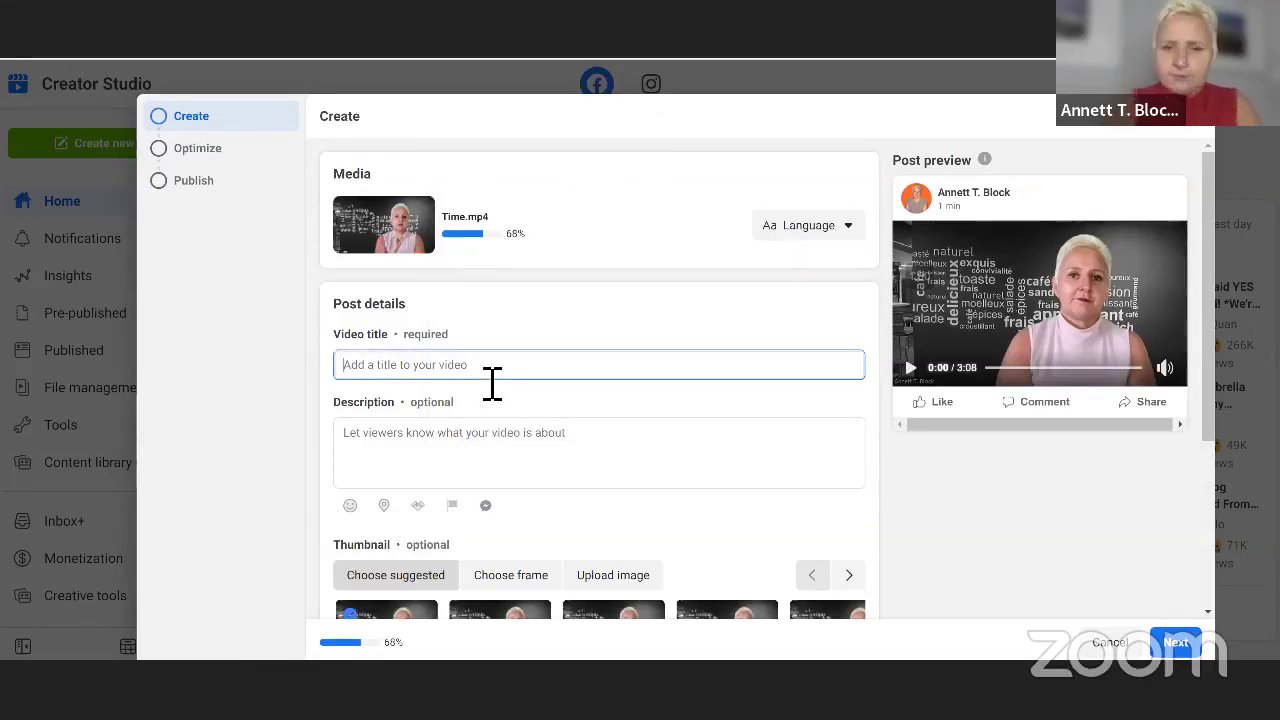
{"action": "type", "text": "Test"}
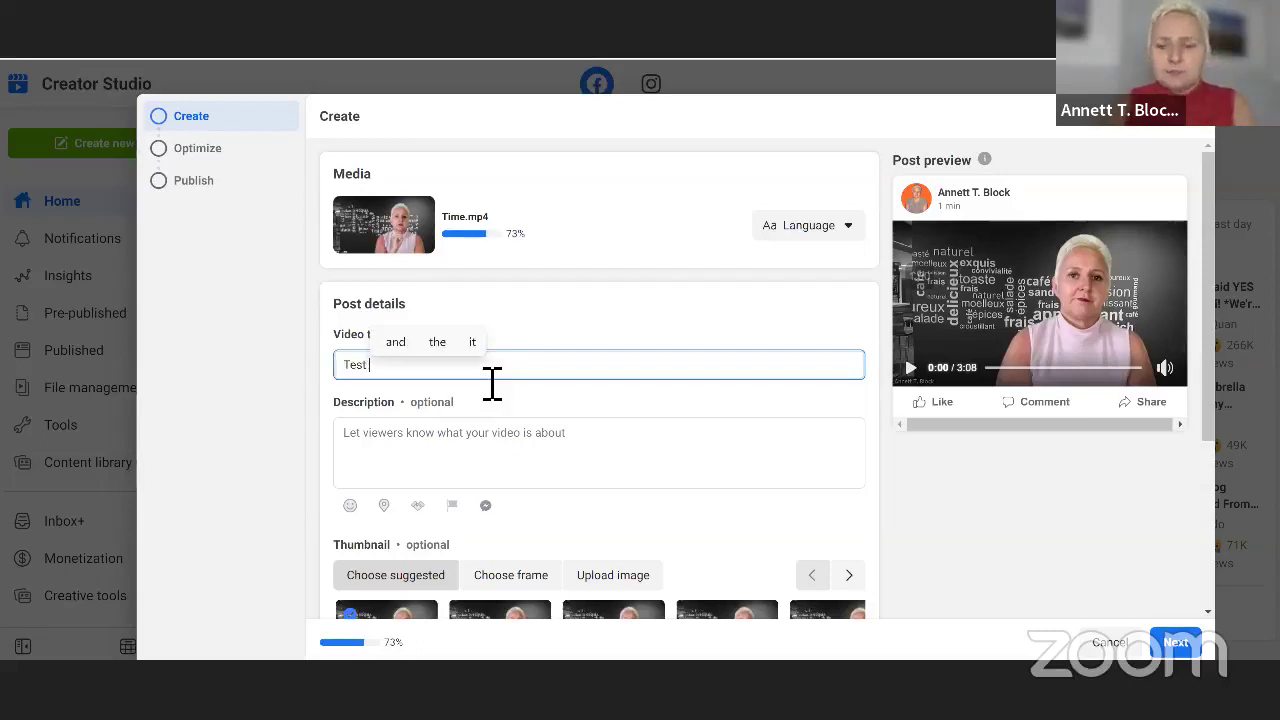
{"action": "key", "text": "BackSpace"}
{"action": "key", "text": "BackSpace"}
{"action": "key", "text": "BackSpace"}
{"action": "key", "text": "BackSpace"}
{"action": "key", "text": "BackSpace"}
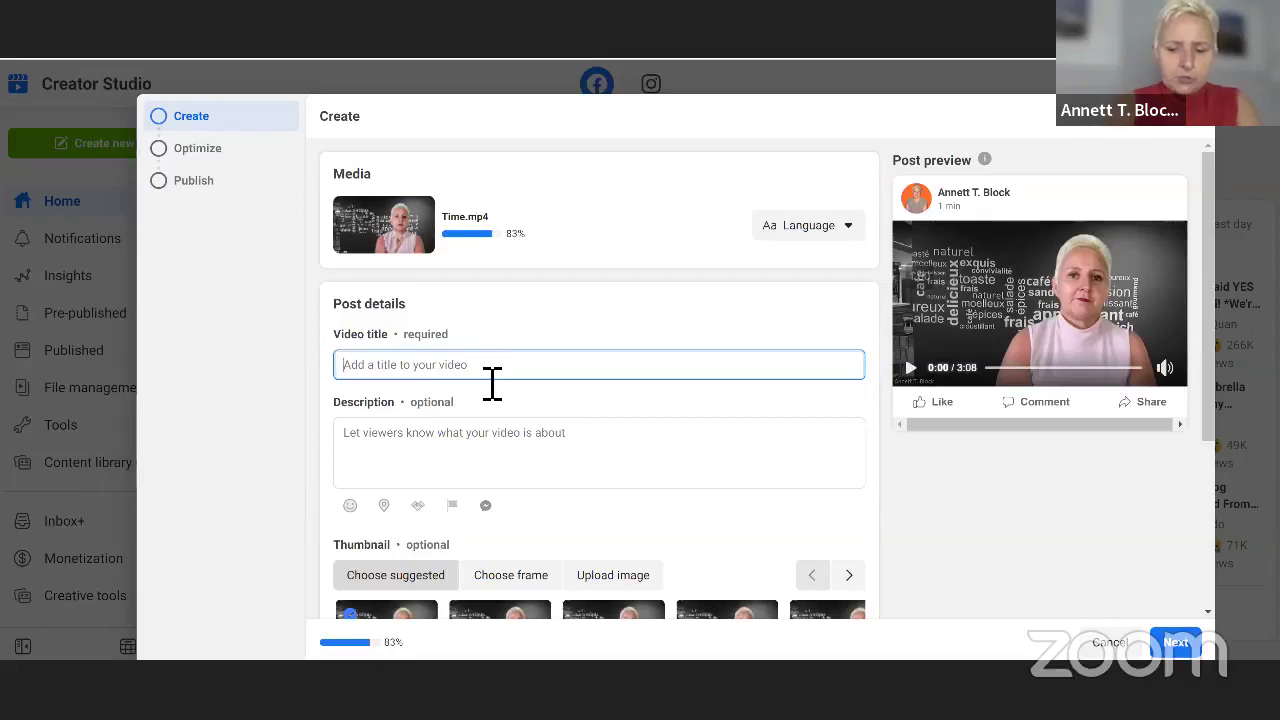
{"action": "type", "text": "G"}
{"action": "key", "text": "BackSpace"}
{"action": "type", "text": "Include iny"}
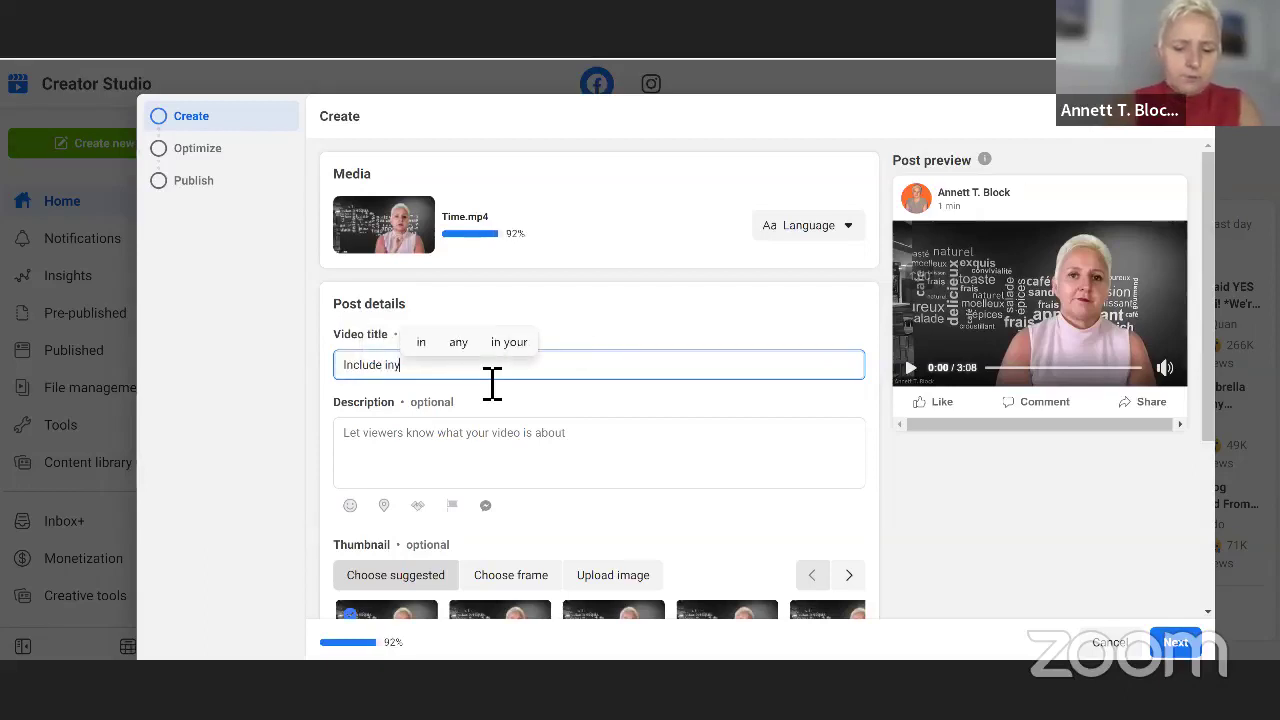
{"action": "type", "text": "ou"}
{"action": "key", "text": "BackSpace"}
{"action": "key", "text": "BackSpace"}
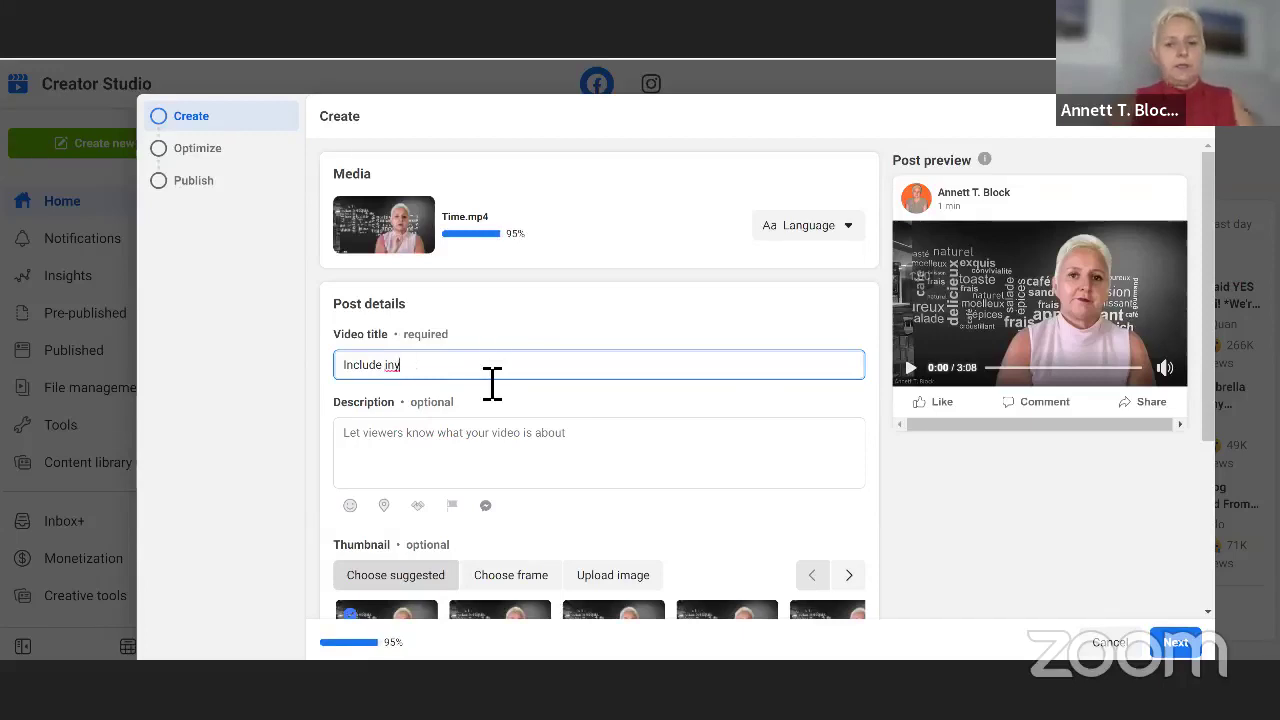
{"action": "key", "text": "BackSpace"}
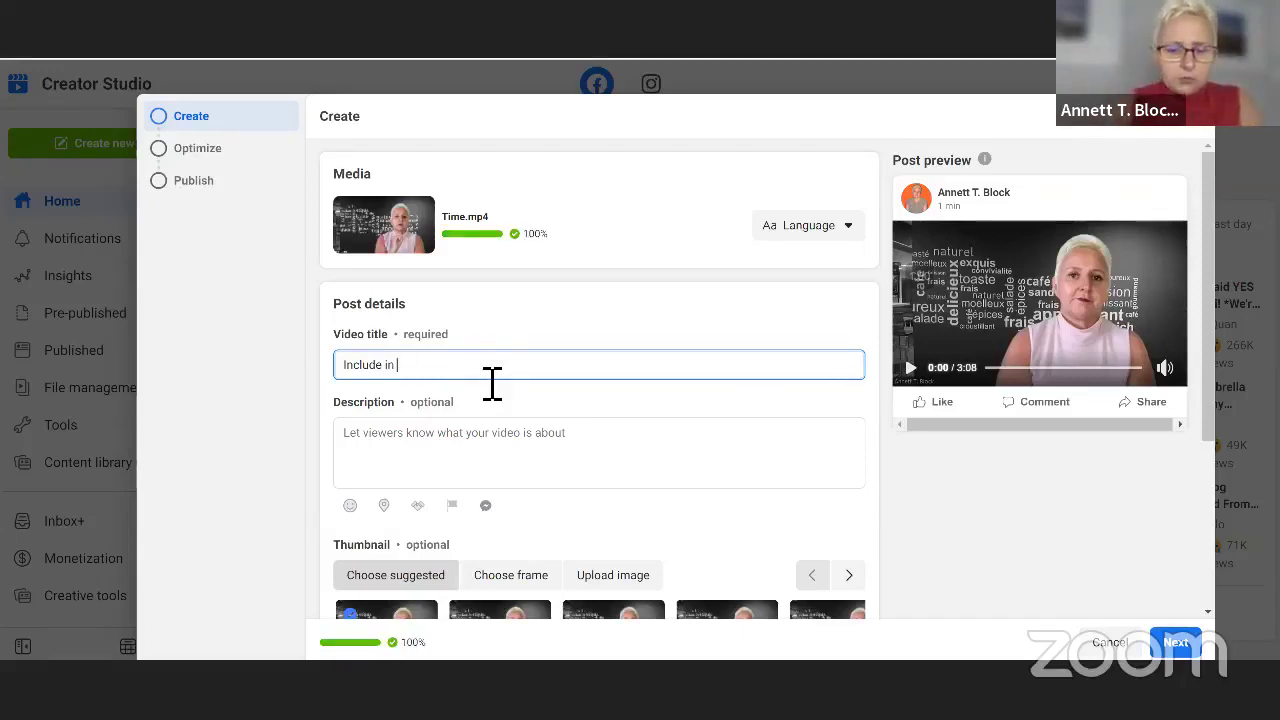
{"action": "type", "text": "Title Keywirds"}
- Enter "Discribe in the video" as the video's description
{"action": "left_click", "coordinate": [442, 446]}
{"action": "type", "text": "sis"}
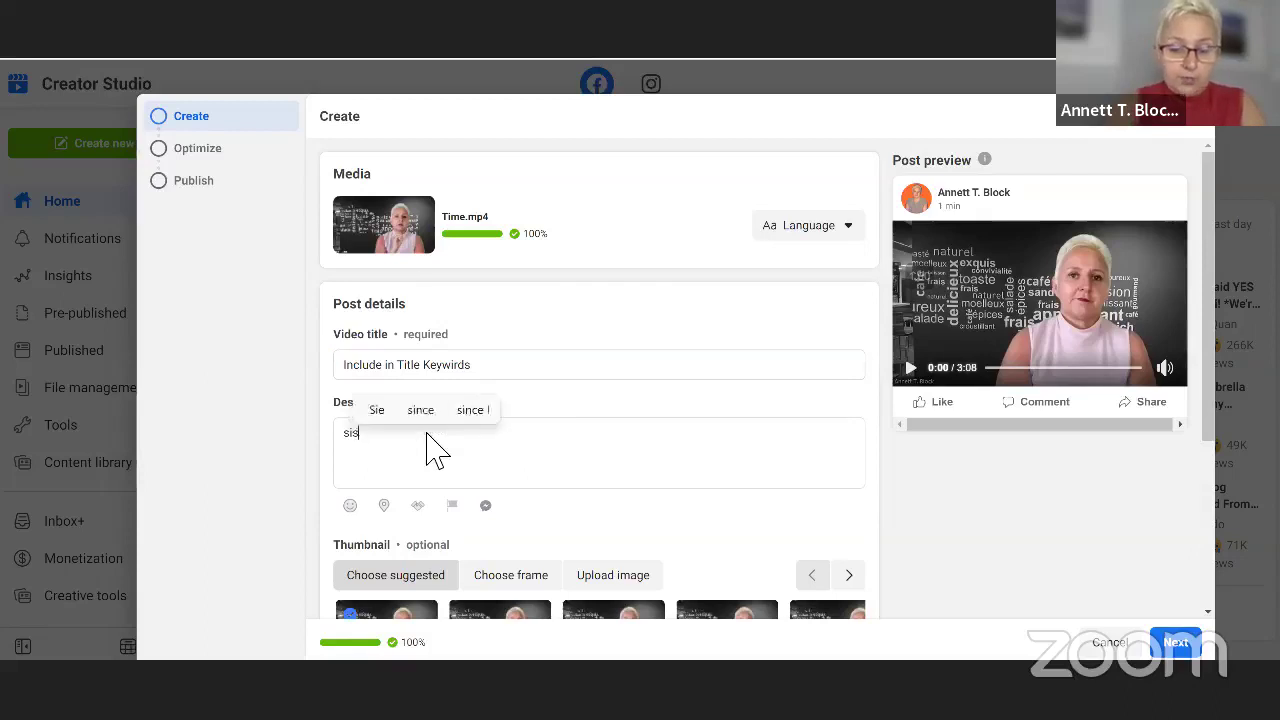
{"action": "type", "text": "criv=be "}
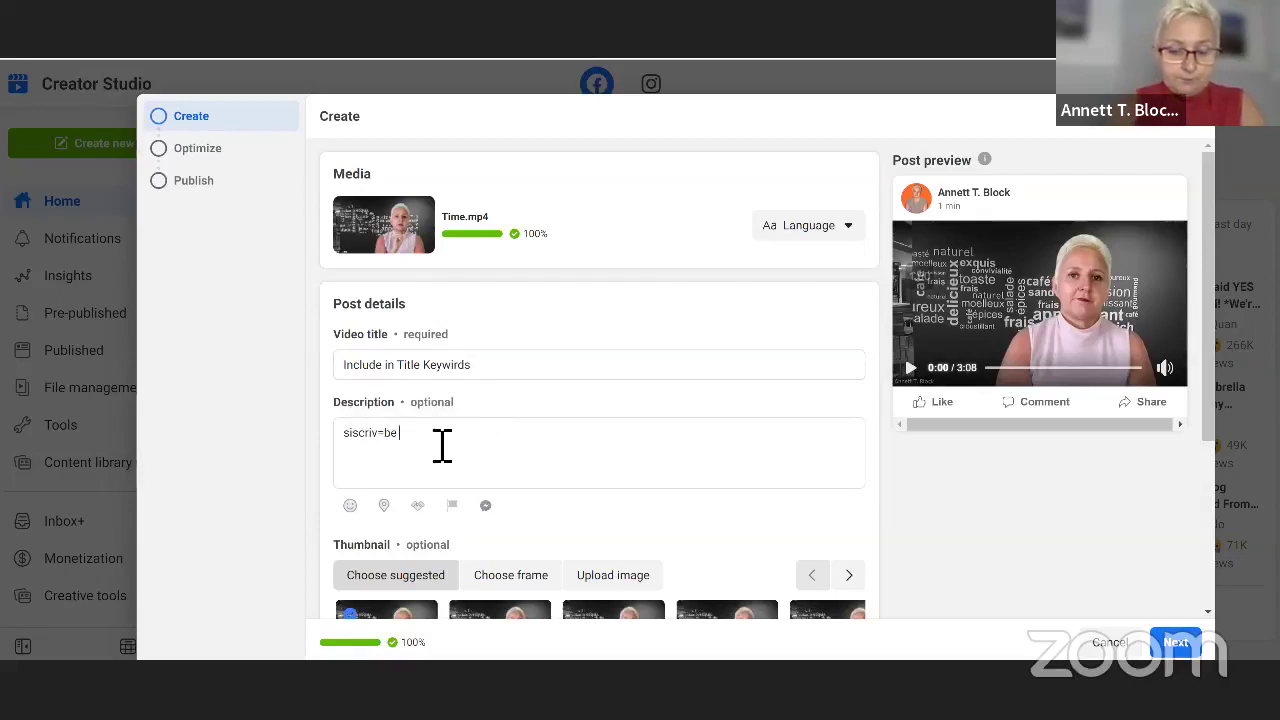
{"action": "type", "text": "in the video"}
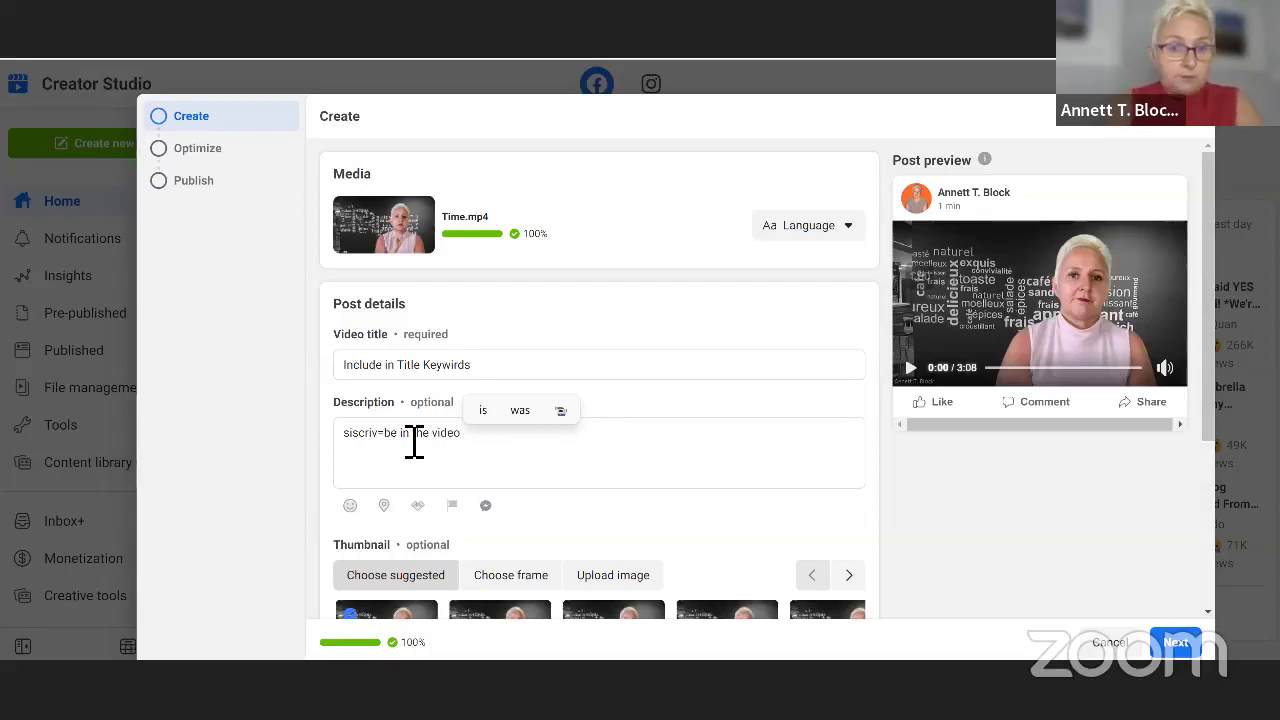
{"action": "key", "text": "BackSpace"}
{"action": "key", "text": "BackSpace"}
{"action": "key", "text": "BackSpace"}
{"action": "key", "text": "BackSpace"}
{"action": "key", "text": "BackSpace"}
{"action": "key", "text": "BackSpace"}
{"action": "key", "text": "BackSpace"}
{"action": "key", "text": "BackSpace"}
{"action": "key", "text": "BackSpace"}
{"action": "key", "text": "BackSpace"}
{"action": "type", "text": "D"}
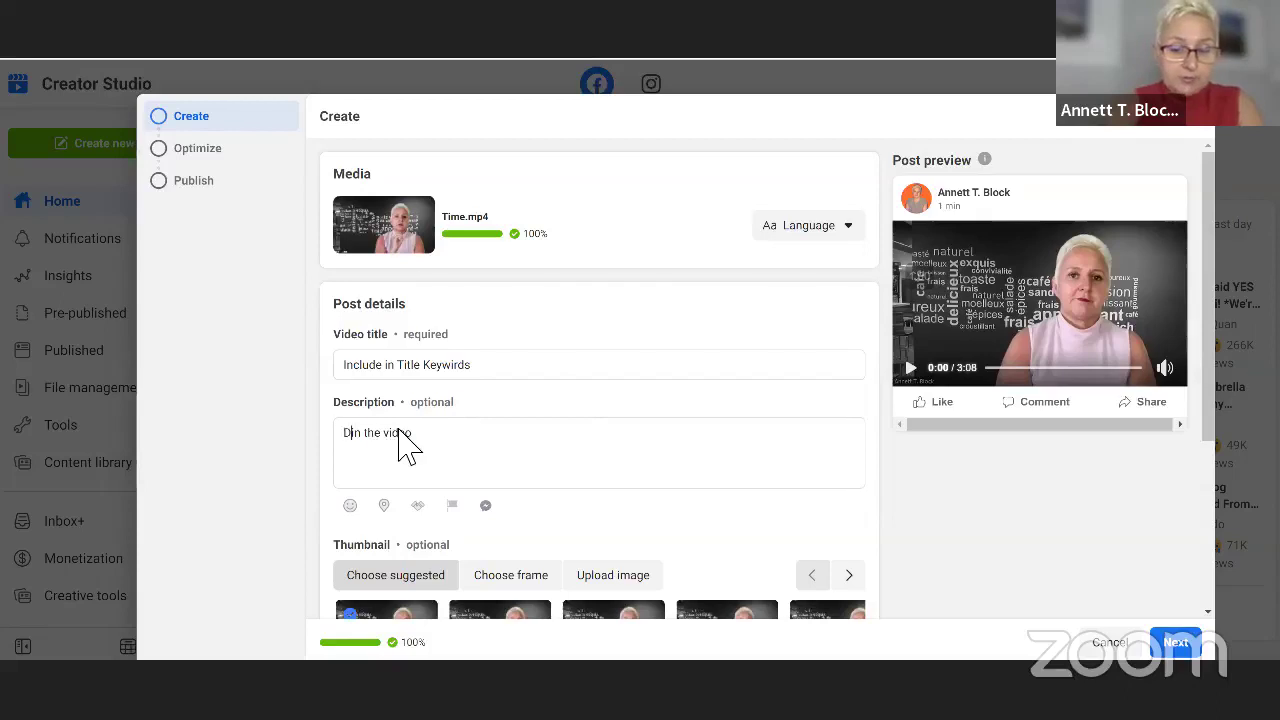
{"action": "type", "text": "iscribe"}
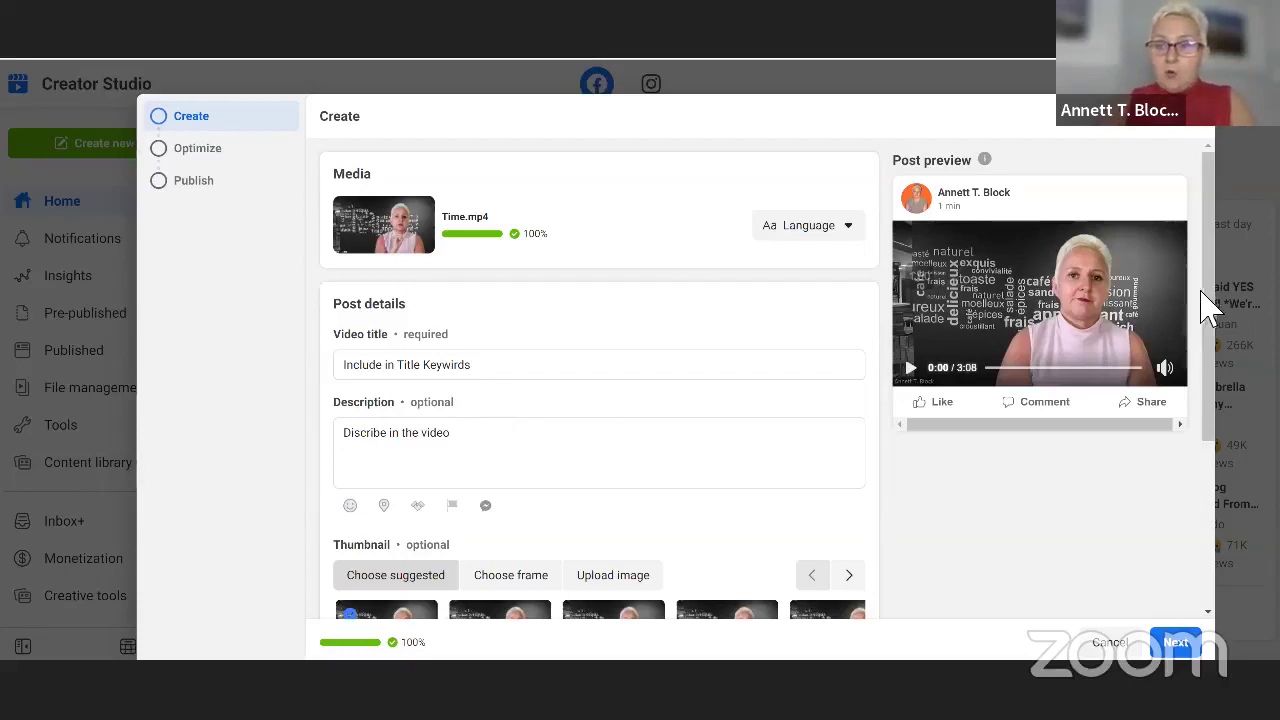
- Select the second suggested image as the video's thumbnail
{"action": "scroll", "coordinate": [1196, 378], "scroll_direction": "down", "scroll_amount": 1}
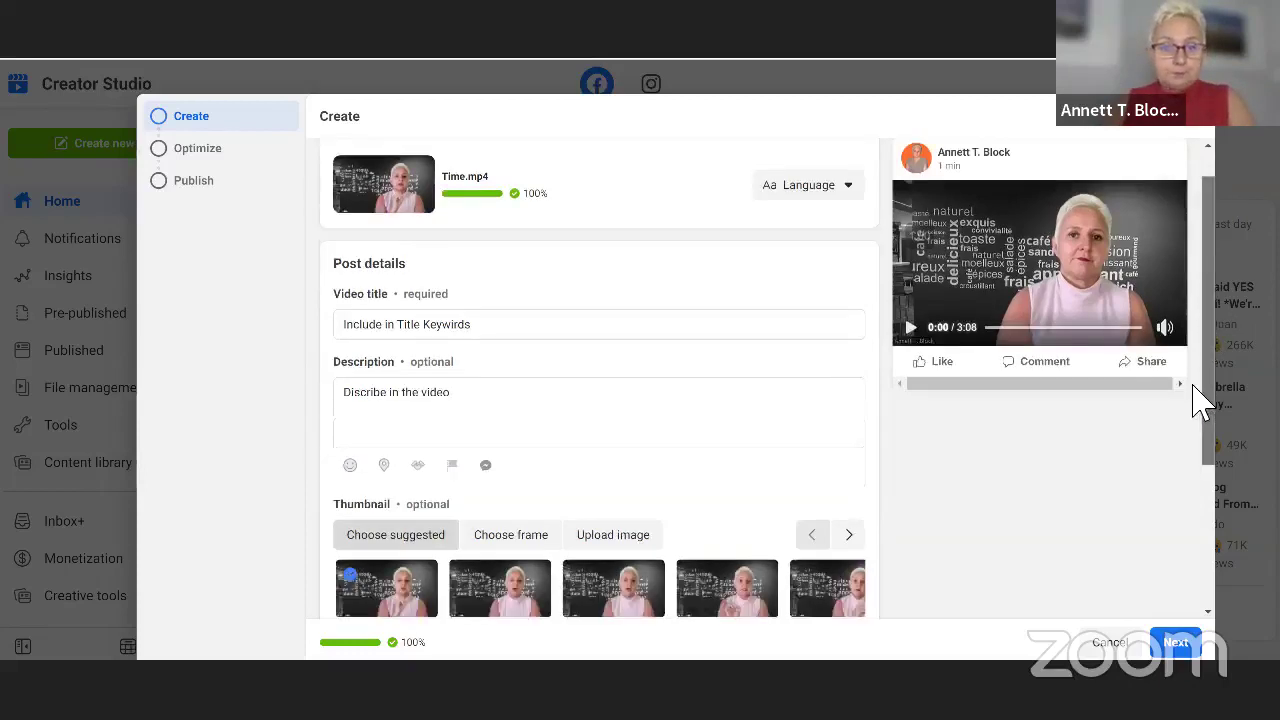
{"action": "scroll", "coordinate": [560, 414], "scroll_direction": "down", "scroll_amount": 2}
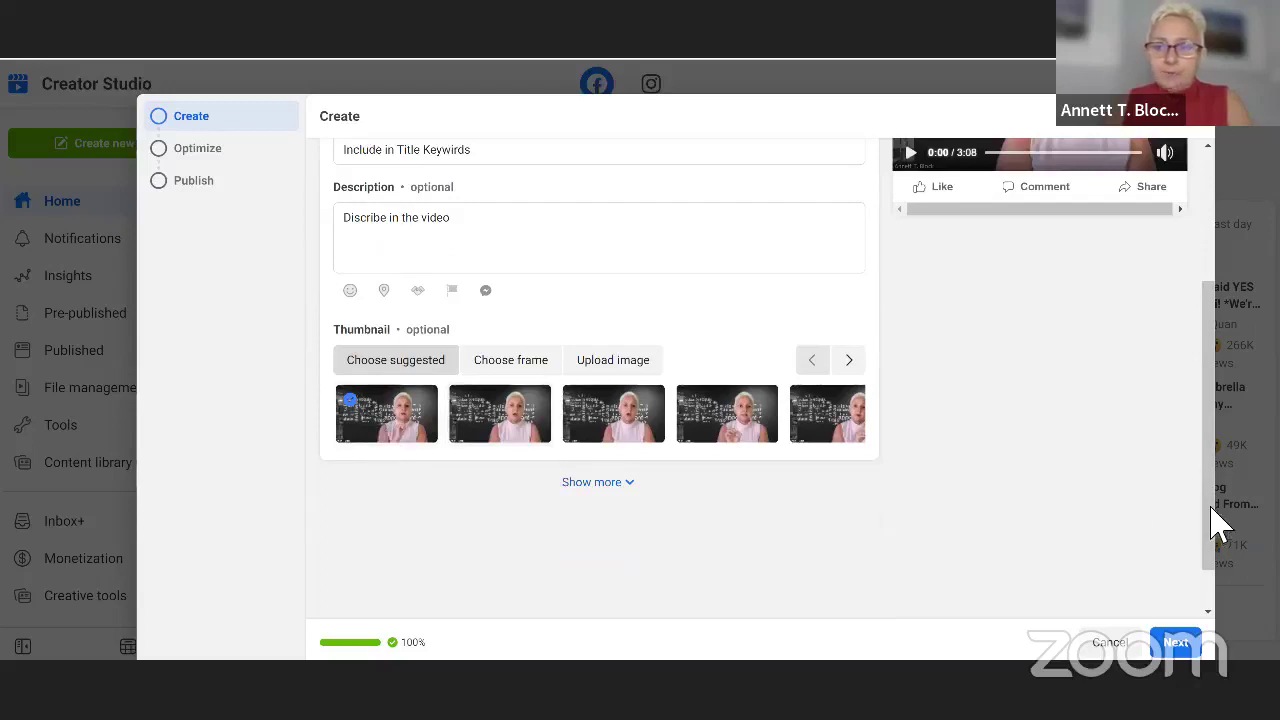
{"action": "scroll", "coordinate": [1205, 443], "scroll_direction": "up", "scroll_amount": 2}
{"action": "scroll", "coordinate": [1205, 443], "scroll_direction": "up", "scroll_amount": 2}
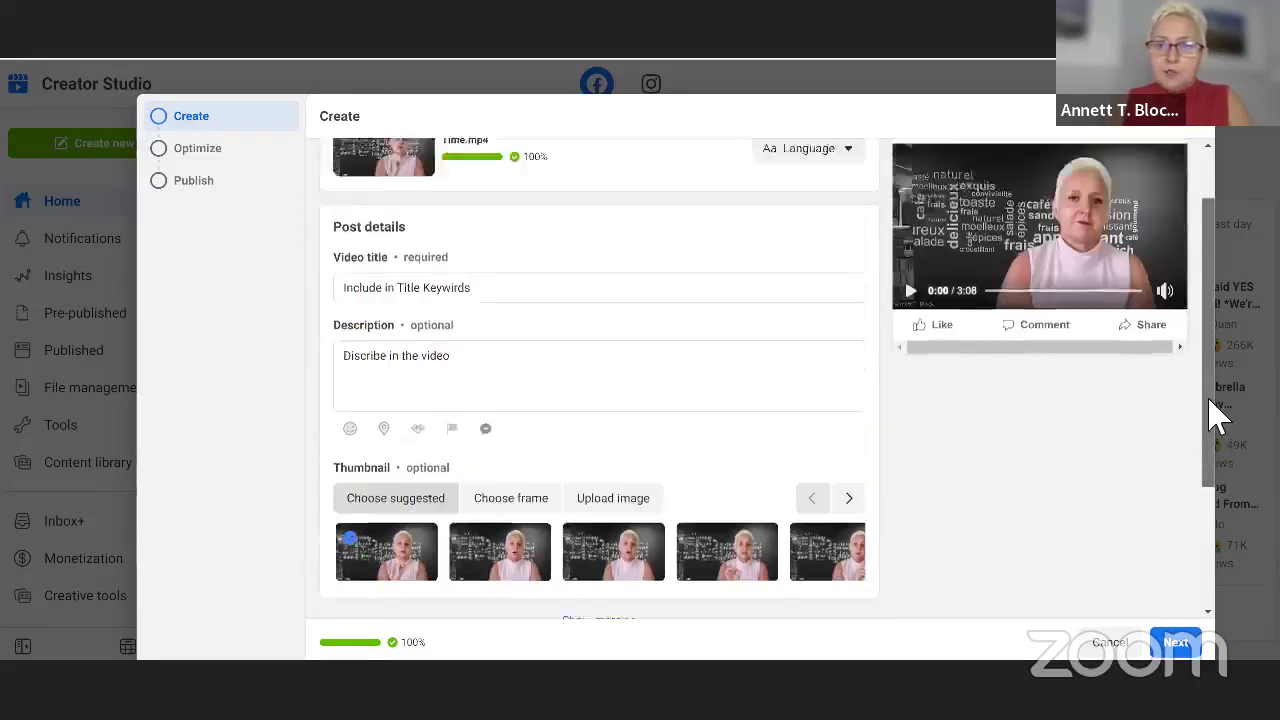
{"action": "scroll", "coordinate": [1043, 300], "scroll_direction": "up", "scroll_amount": 1}
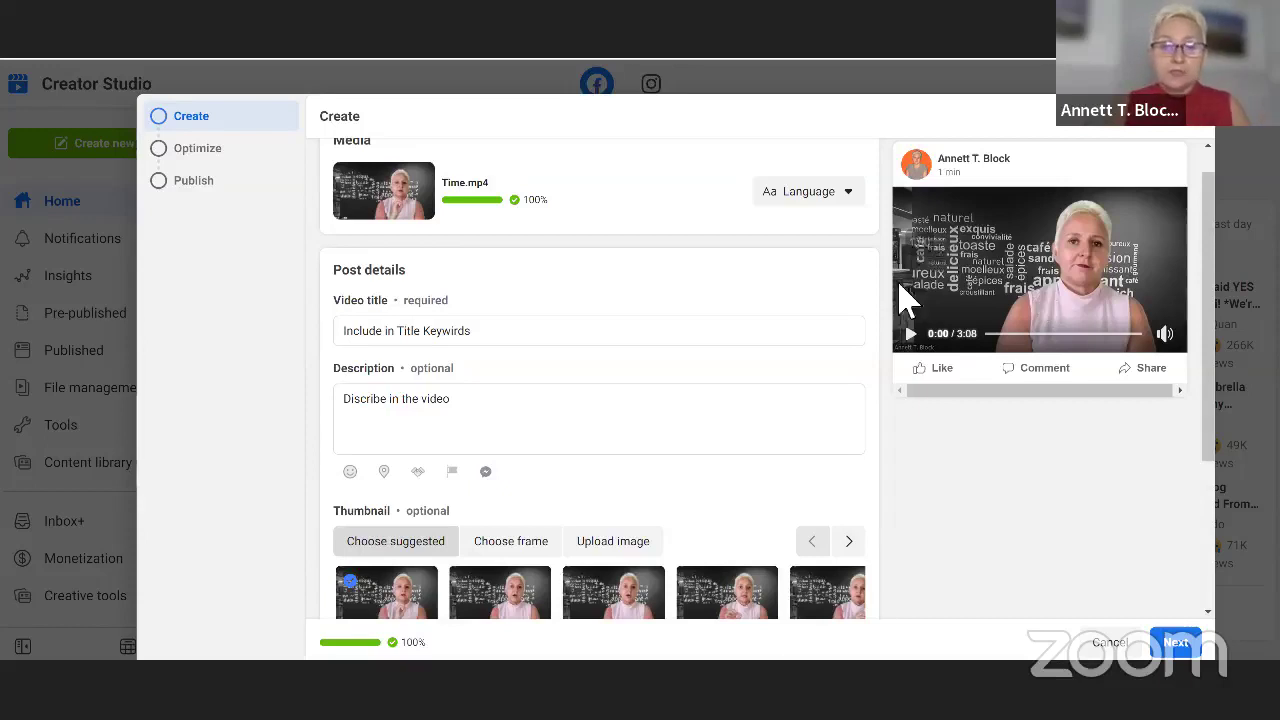
{"action": "scroll", "coordinate": [1214, 414], "scroll_direction": "down", "scroll_amount": 1}
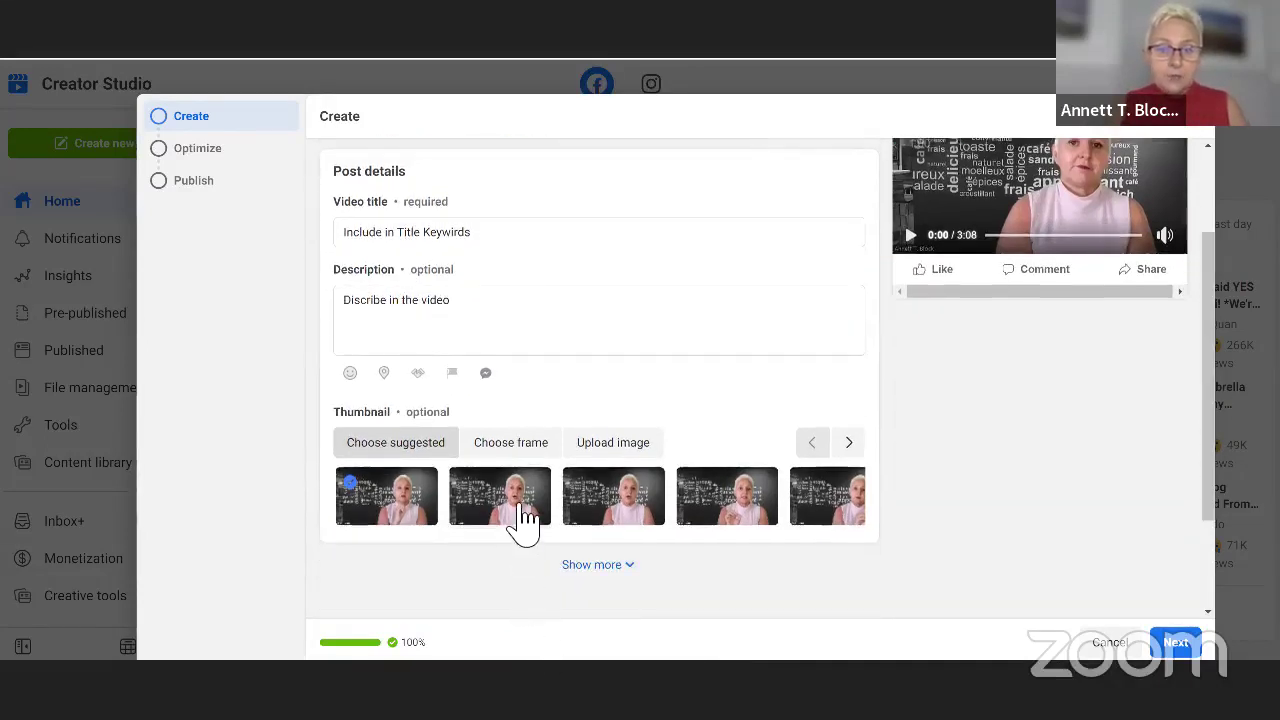
{"action": "left_click", "coordinate": [525, 515]}
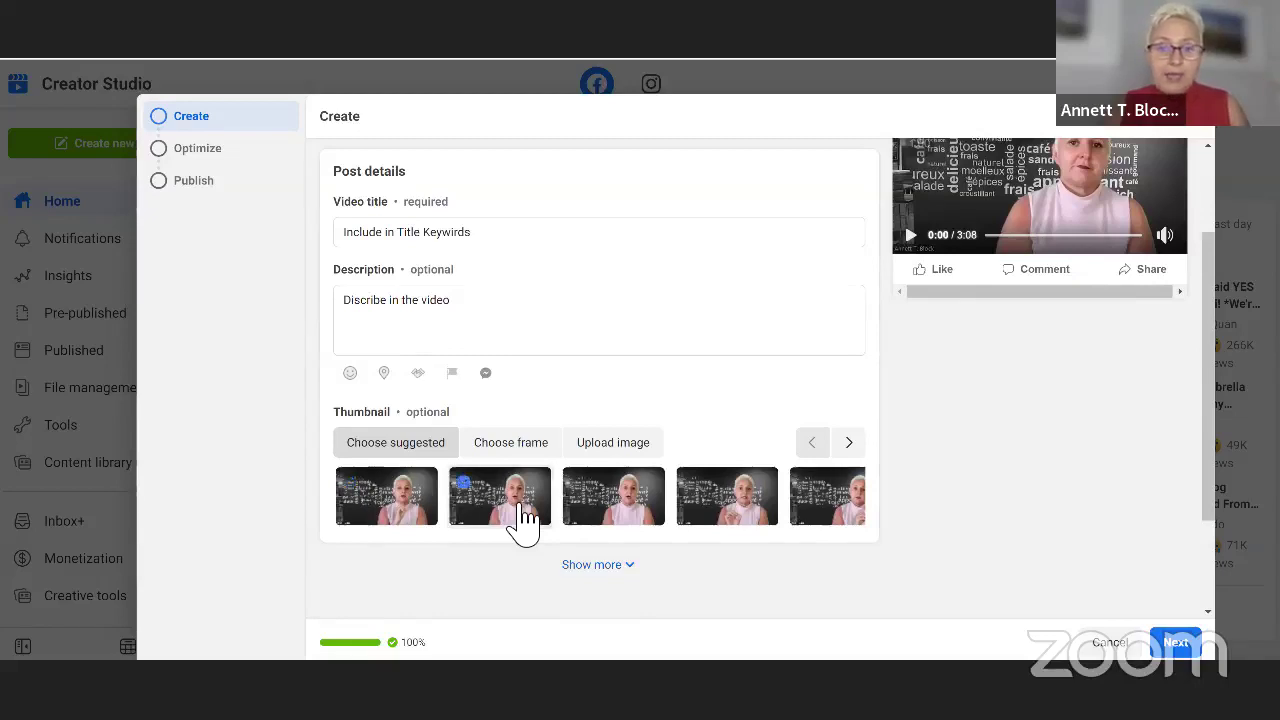
- Choose the video frame at 00:03:07 as the thumbnail and save it
{"action": "left_click", "coordinate": [516, 447]}
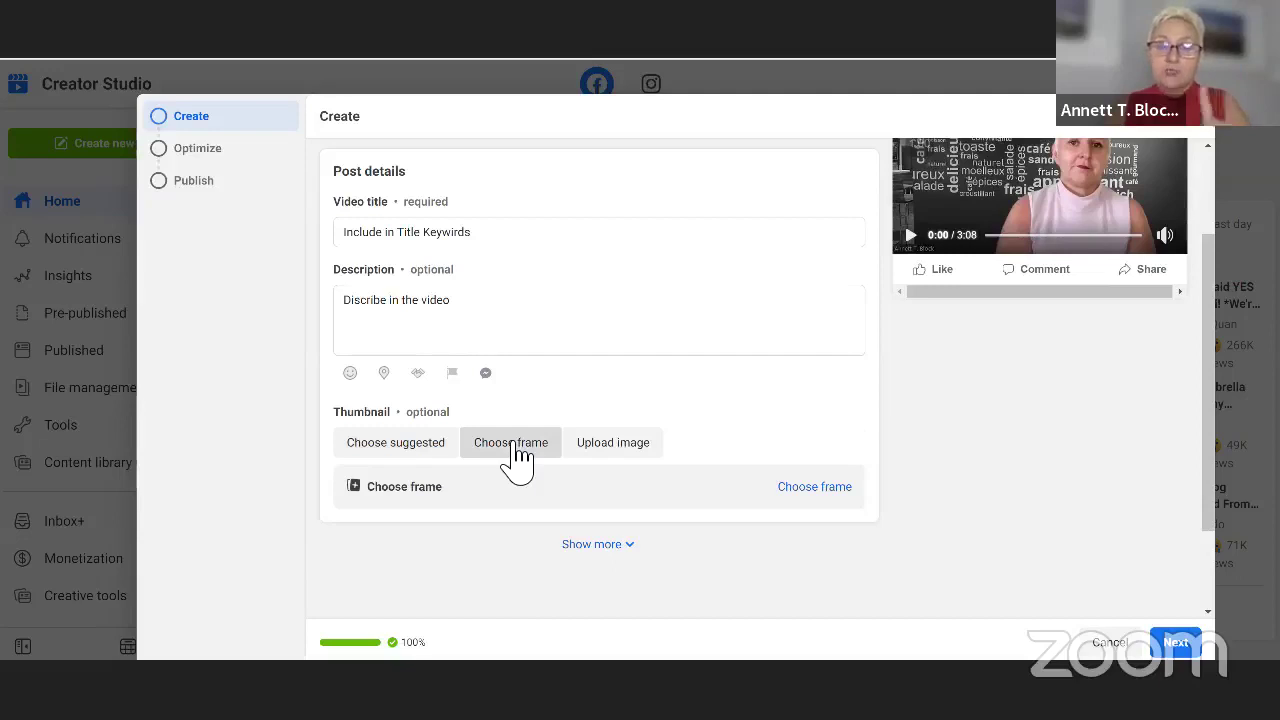
{"action": "left_click", "coordinate": [822, 488]}
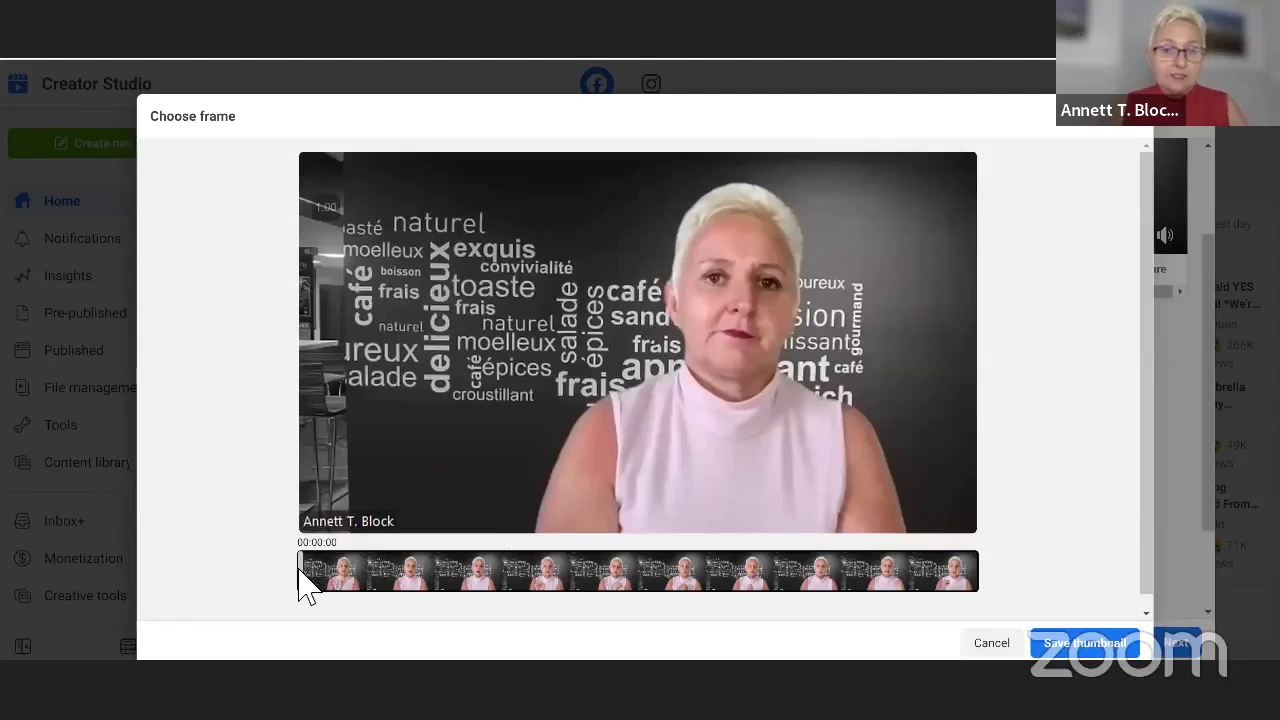
{"action": "left_click_drag", "start_coordinate": [298, 570], "coordinate": [1005, 576]}
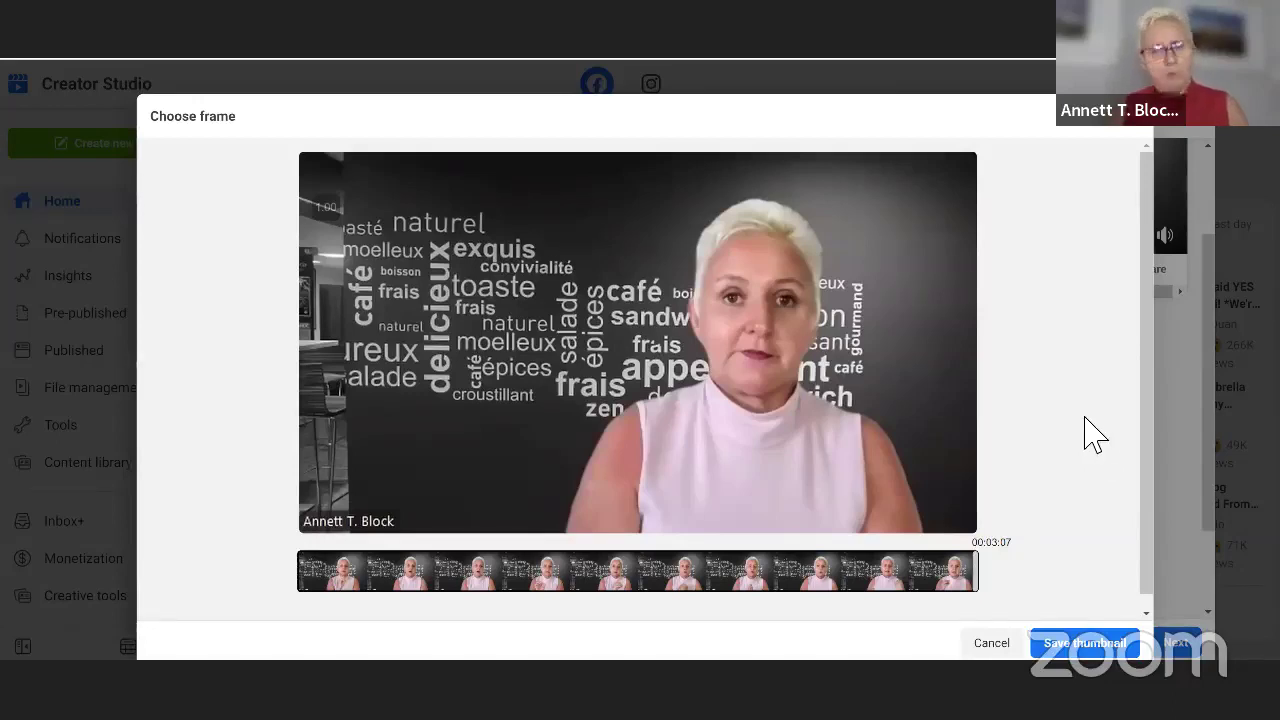
{"action": "left_click", "coordinate": [1085, 645]}
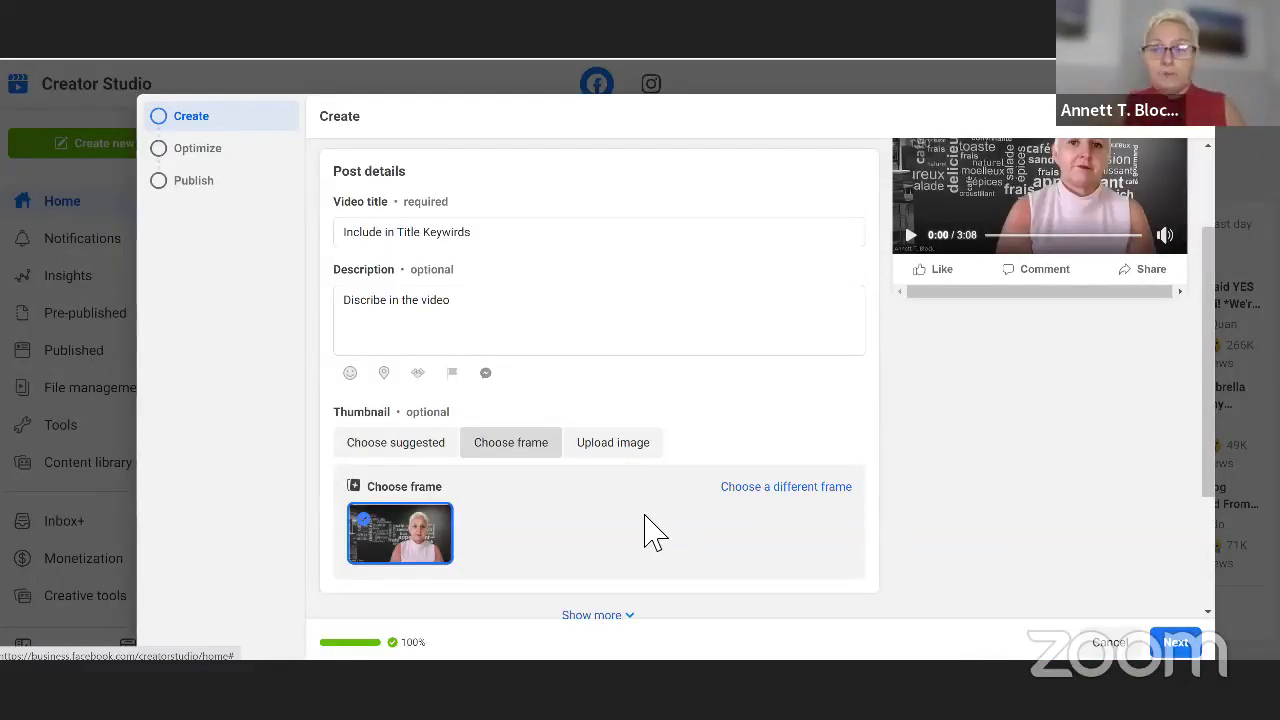
- Review the rest of the post details and proceed to the Optimize stage
{"action": "scroll", "coordinate": [720, 470], "scroll_direction": "down", "scroll_amount": 3}
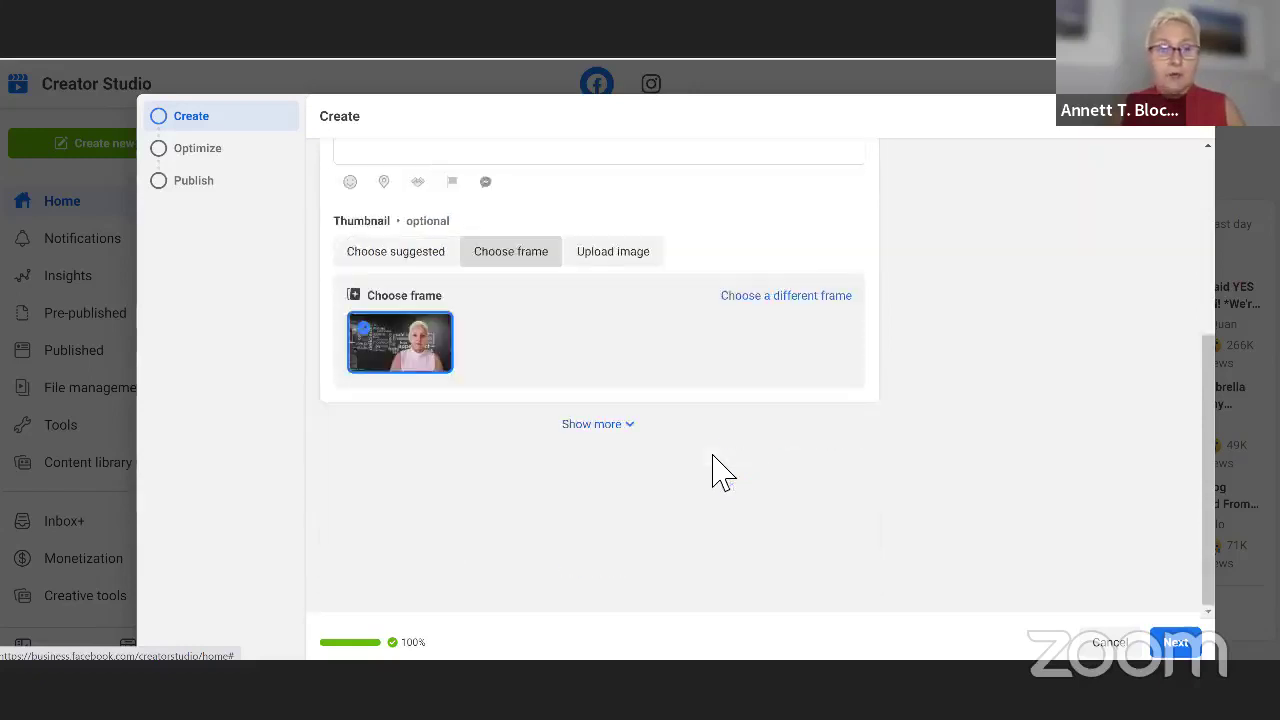
{"action": "scroll", "coordinate": [716, 470], "scroll_direction": "up", "scroll_amount": 3}
{"action": "left_click", "coordinate": [1176, 642]}
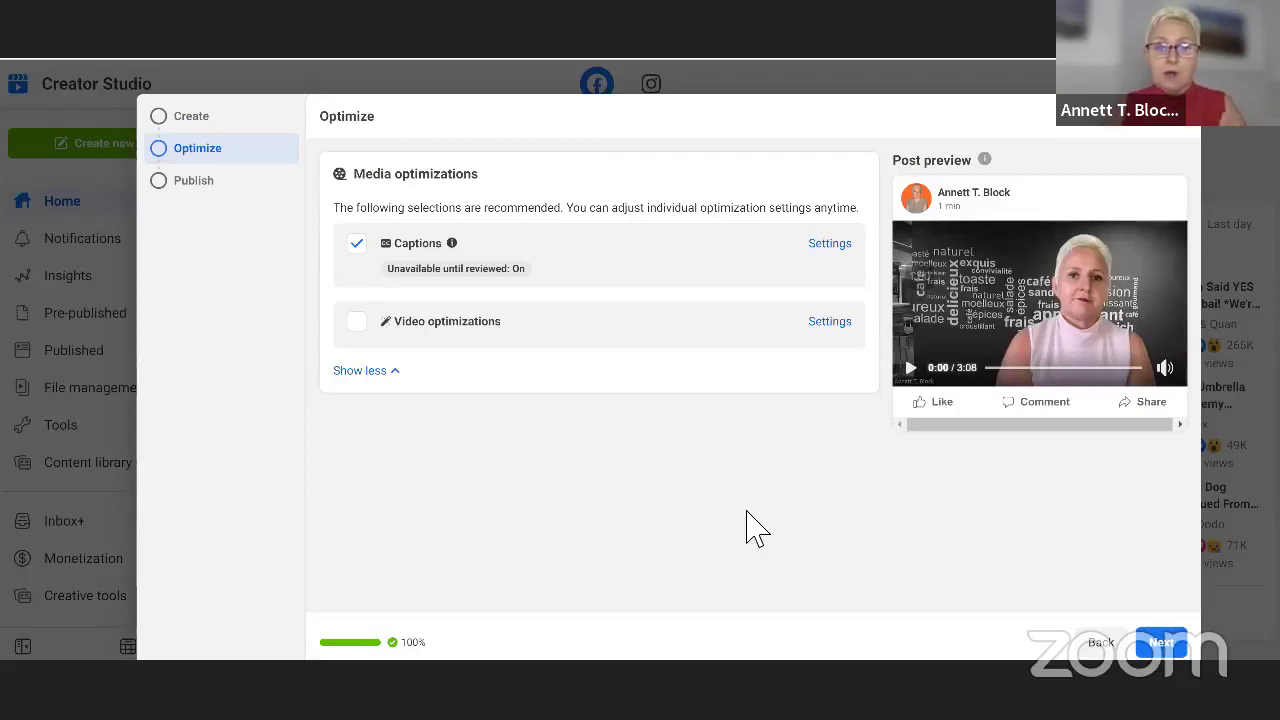
- Turn on auto-generated captions for the video and allow viewers to see them without prior review
{"action": "left_click", "coordinate": [358, 243]}
{"action": "left_click", "coordinate": [357, 243]}
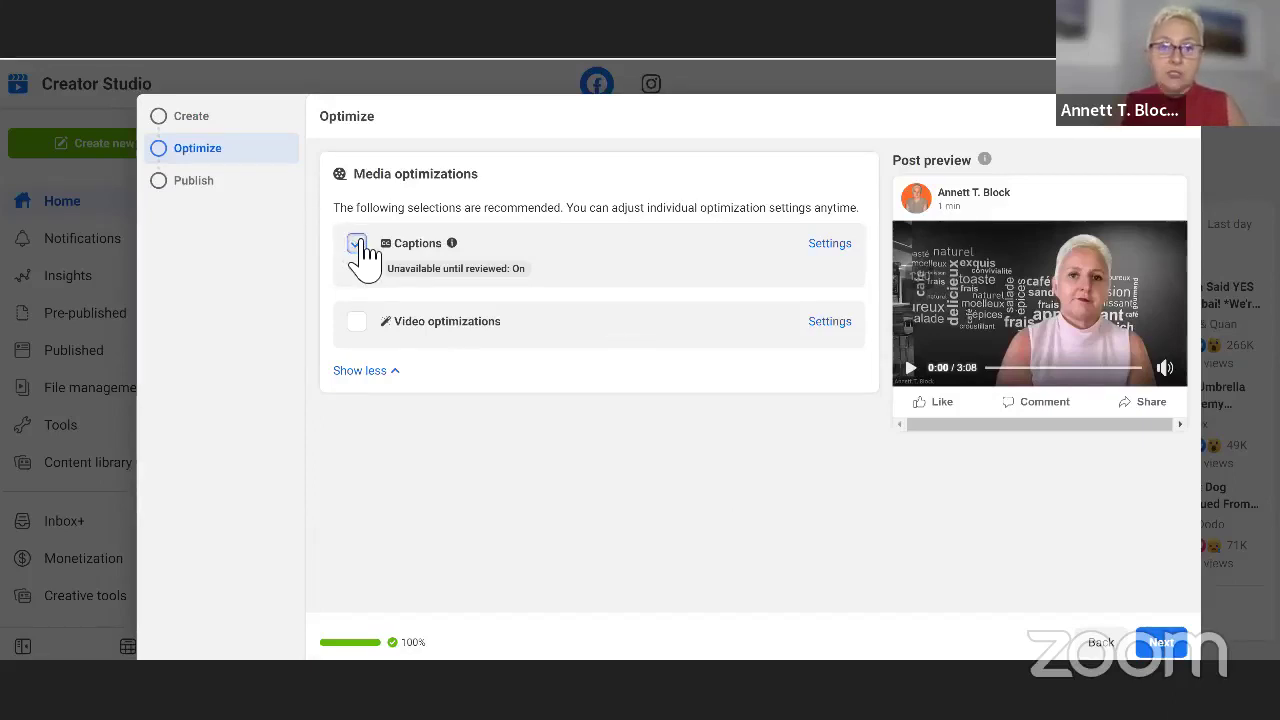
{"action": "left_click", "coordinate": [830, 244]}
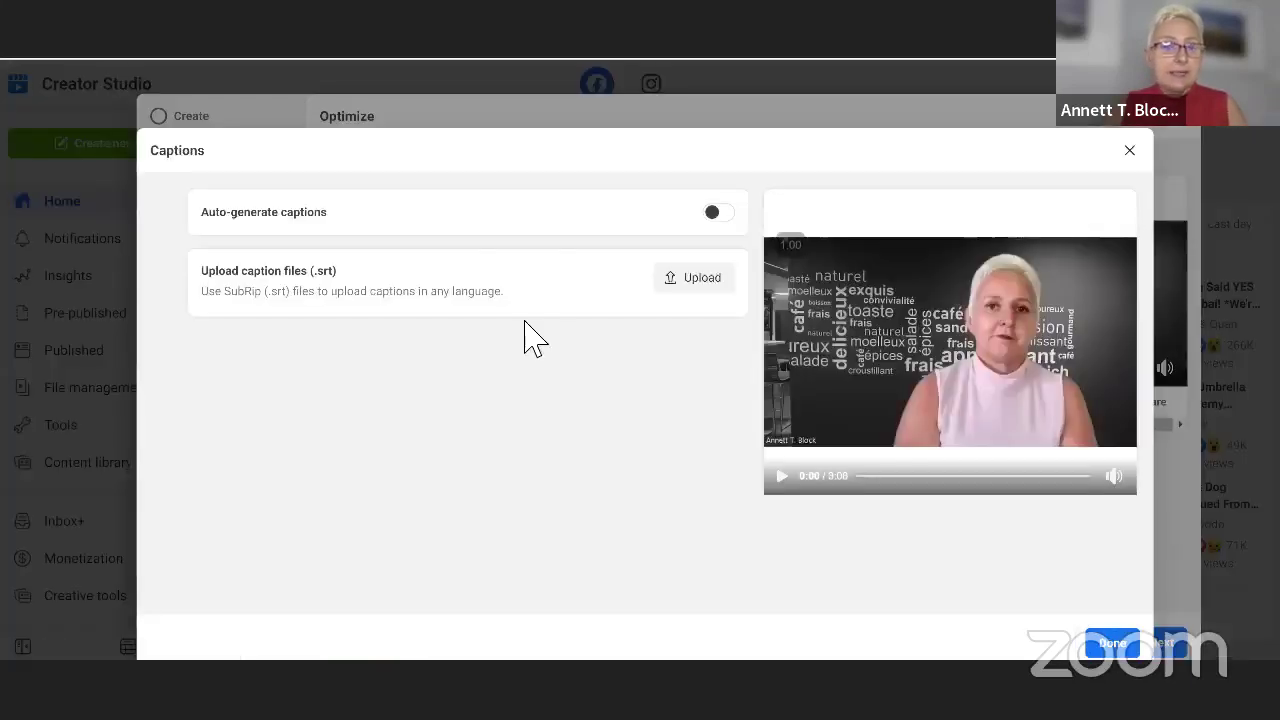
{"action": "left_click", "coordinate": [716, 212]}
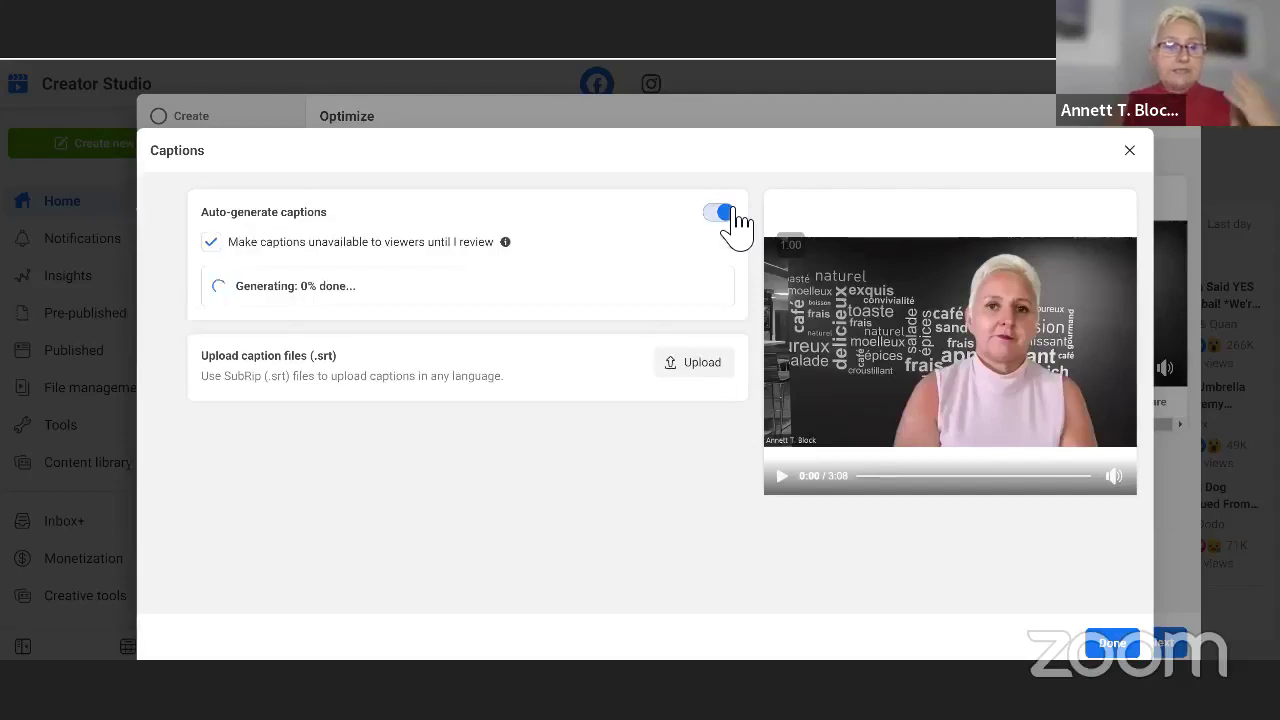
{"action": "left_click", "coordinate": [211, 242]}
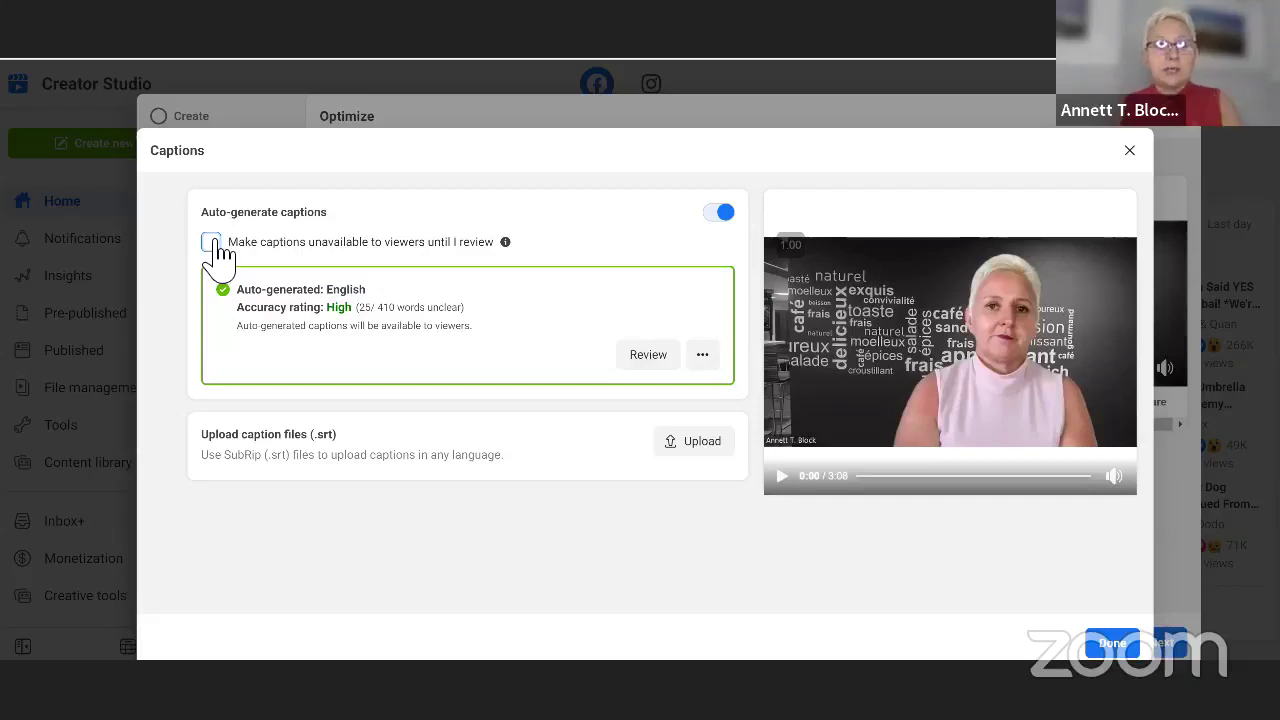
- Open the auto-generated captions for review and correct the greeting in the 00:00 - 00:05 caption to "Guten Morgen"
{"action": "left_click", "coordinate": [649, 356]}
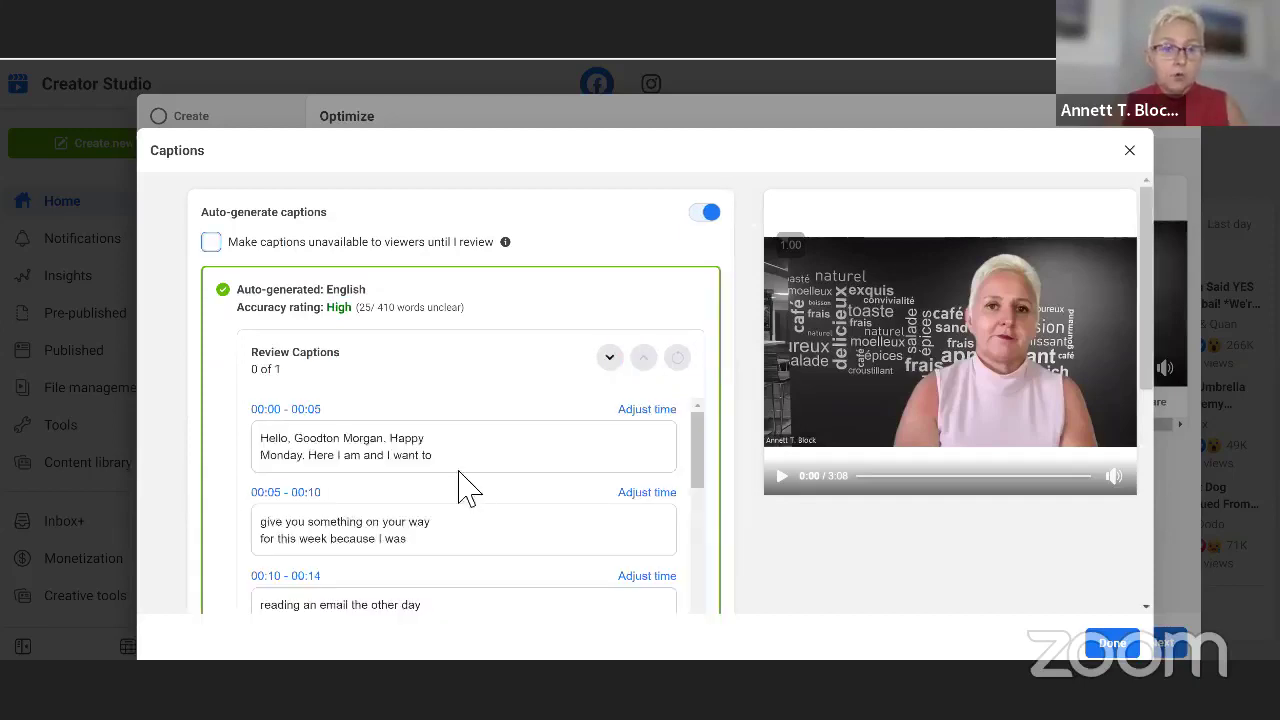
{"action": "left_click", "coordinate": [386, 442]}
{"action": "key", "text": "BackSpace"}
{"action": "key", "text": "BackSpace"}
{"action": "key", "text": "BackSpace"}
{"action": "key", "text": "BackSpace"}
{"action": "key", "text": "BackSpace"}
{"action": "key", "text": "BackSpace"}
{"action": "key", "text": "BackSpace"}
{"action": "key", "text": "BackSpace"}
{"action": "key", "text": "BackSpace"}
{"action": "key", "text": "BackSpace"}
{"action": "key", "text": "BackSpace"}
{"action": "key", "text": "BackSpace"}
{"action": "key", "text": "BackSpace"}
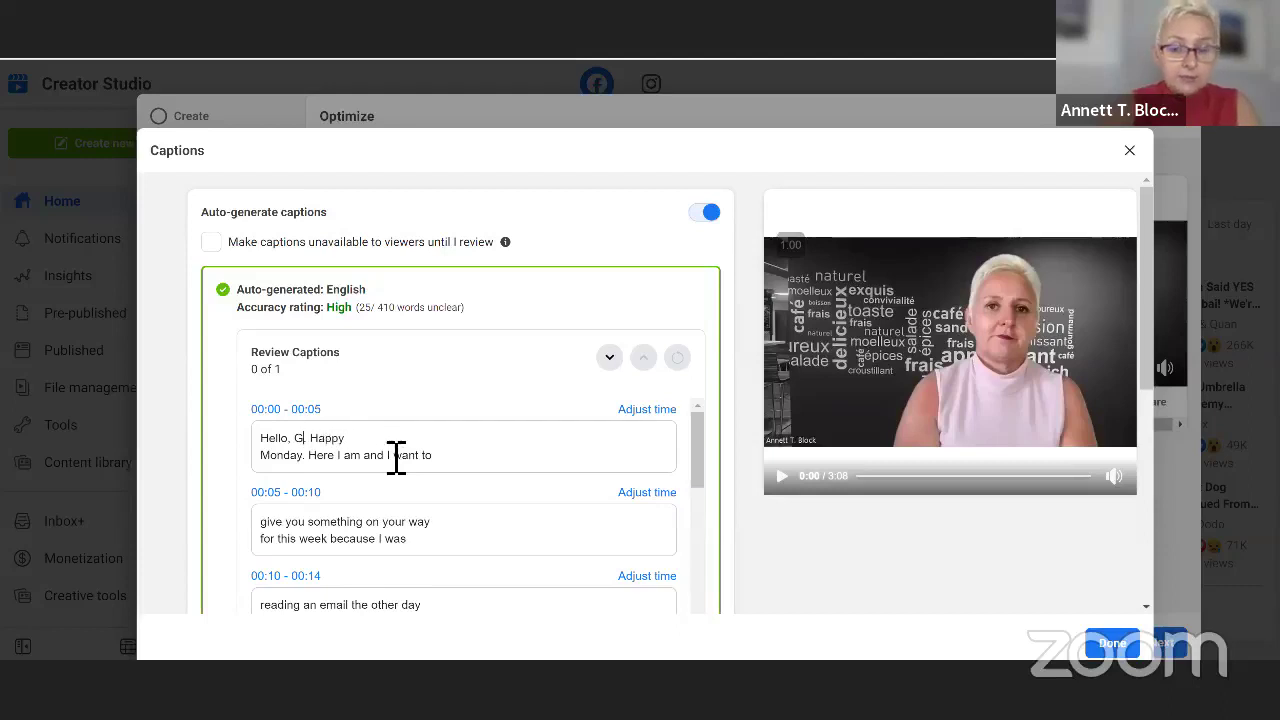
{"action": "type", "text": "uten Morgen"}
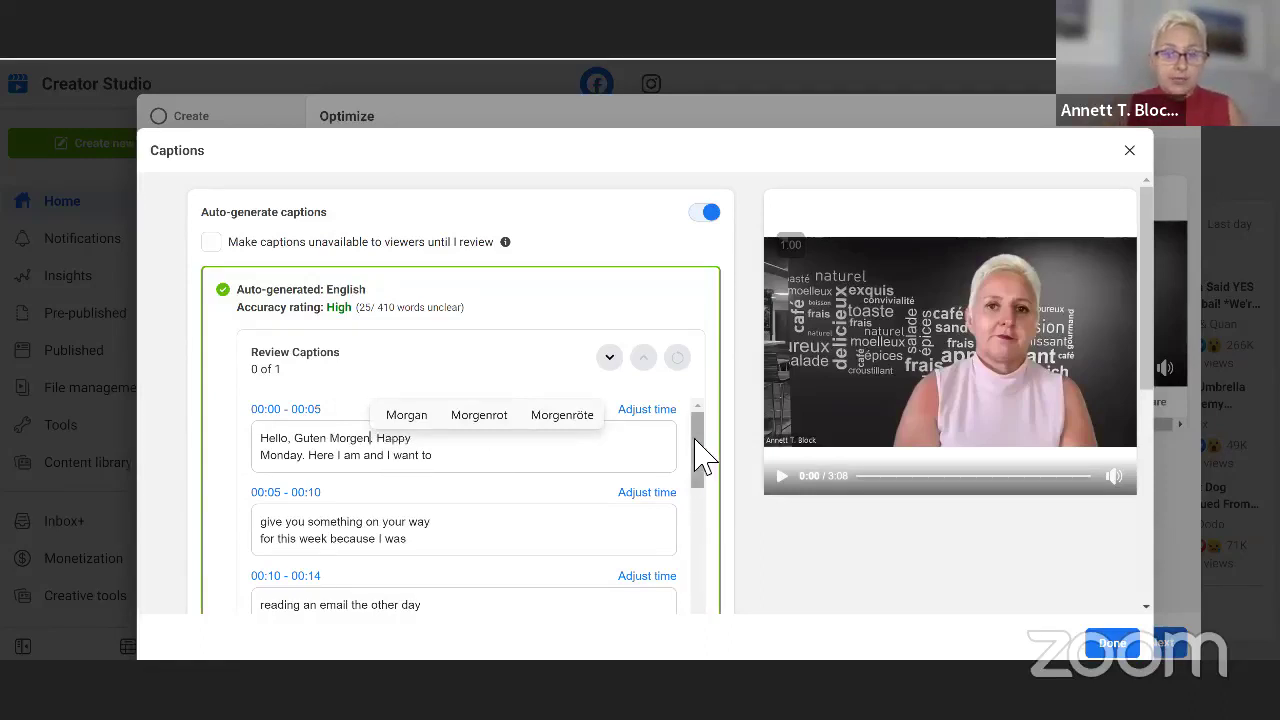
- Replace the second "Tick tock" in the 01:10 - 01:17 caption with "TikTok"
{"action": "left_click_drag", "start_coordinate": [703, 457], "coordinate": [694, 620]}
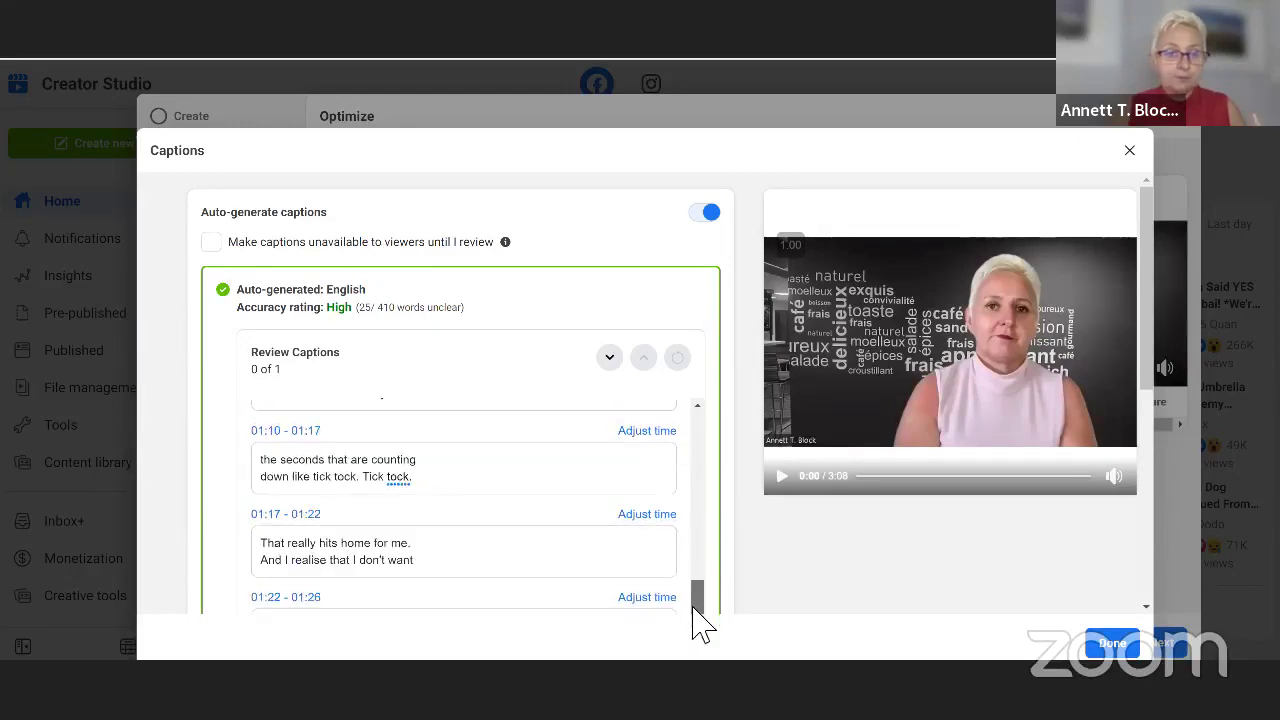
{"action": "left_click", "coordinate": [424, 487]}
{"action": "key", "text": "BackSpace"}
{"action": "key", "text": "BackSpace"}
{"action": "key", "text": "BackSpace"}
{"action": "key", "text": "BackSpace"}
{"action": "key", "text": "BackSpace"}
{"action": "key", "text": "BackSpace"}
{"action": "key", "text": "BackSpace"}
{"action": "type", "text": "kTok"}
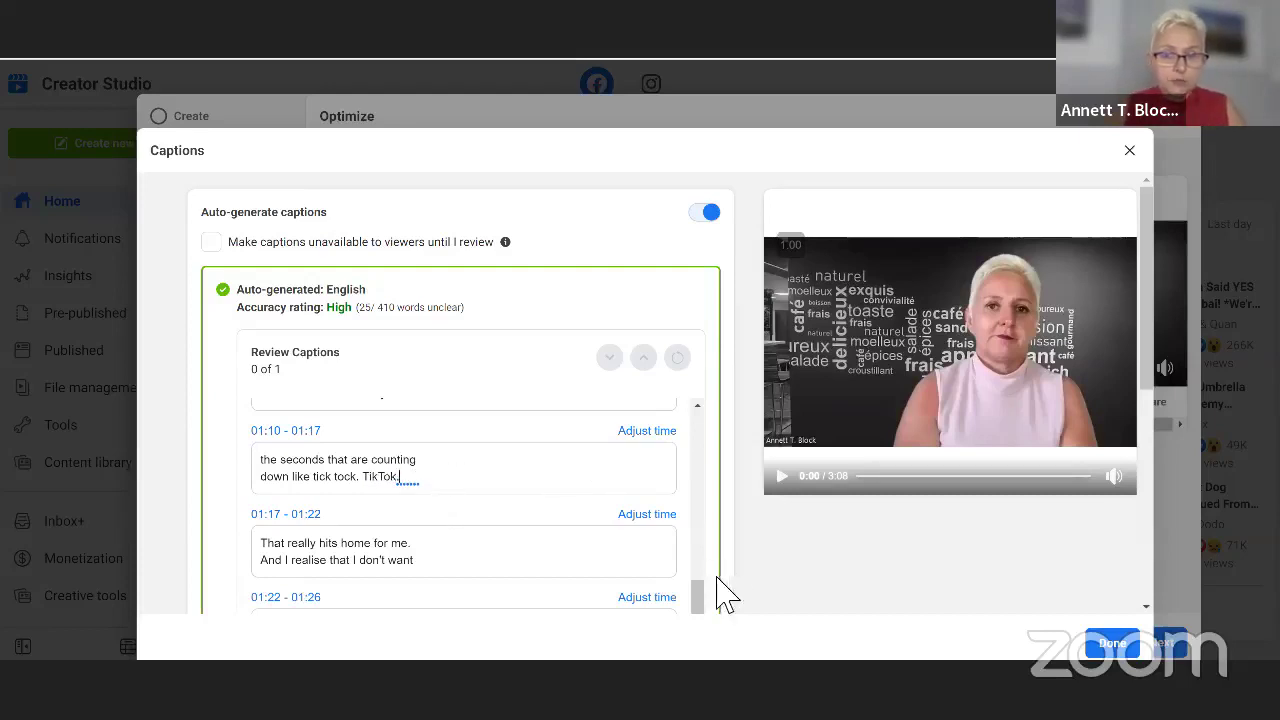
- Review the remaining captions through to the final one and finish the caption settings
{"action": "scroll", "coordinate": [697, 600], "scroll_direction": "down", "scroll_amount": 1}
{"action": "left_click_drag", "start_coordinate": [697, 615], "coordinate": [677, 675]}
{"action": "scroll", "coordinate": [463, 500], "scroll_direction": "down", "scroll_amount": 4}
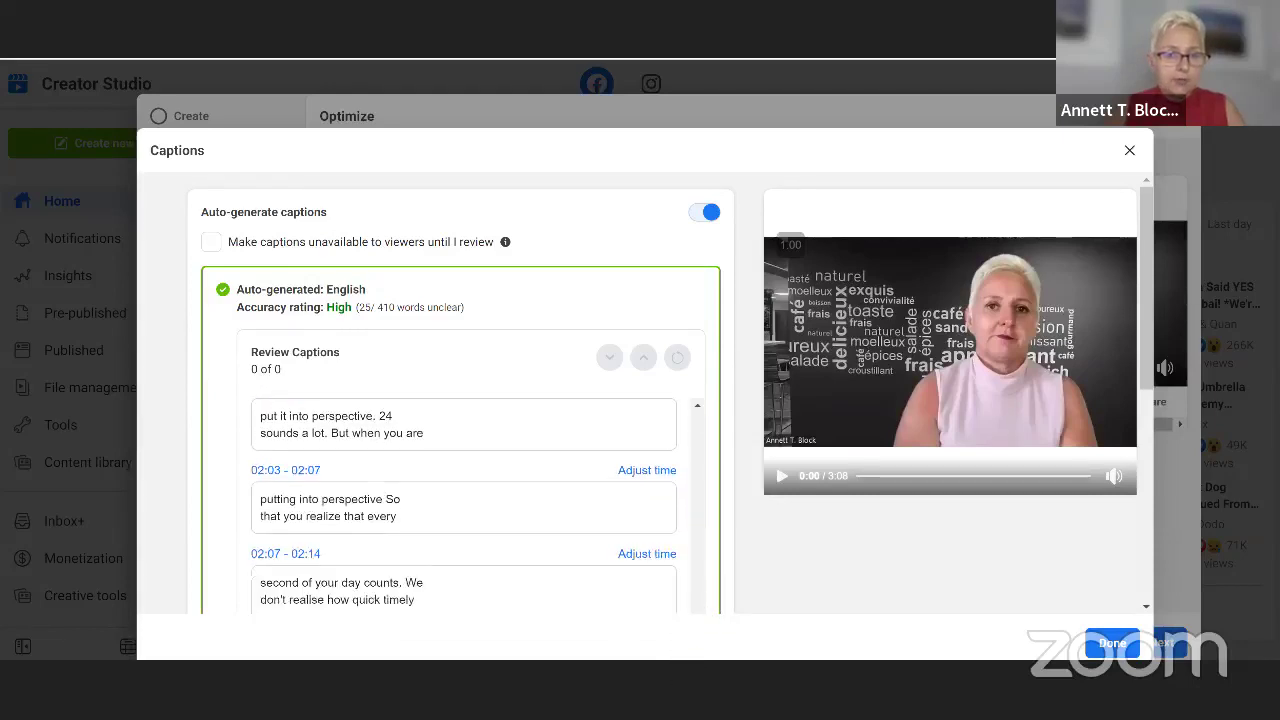
{"action": "scroll", "coordinate": [484, 535], "scroll_direction": "down", "scroll_amount": 4}
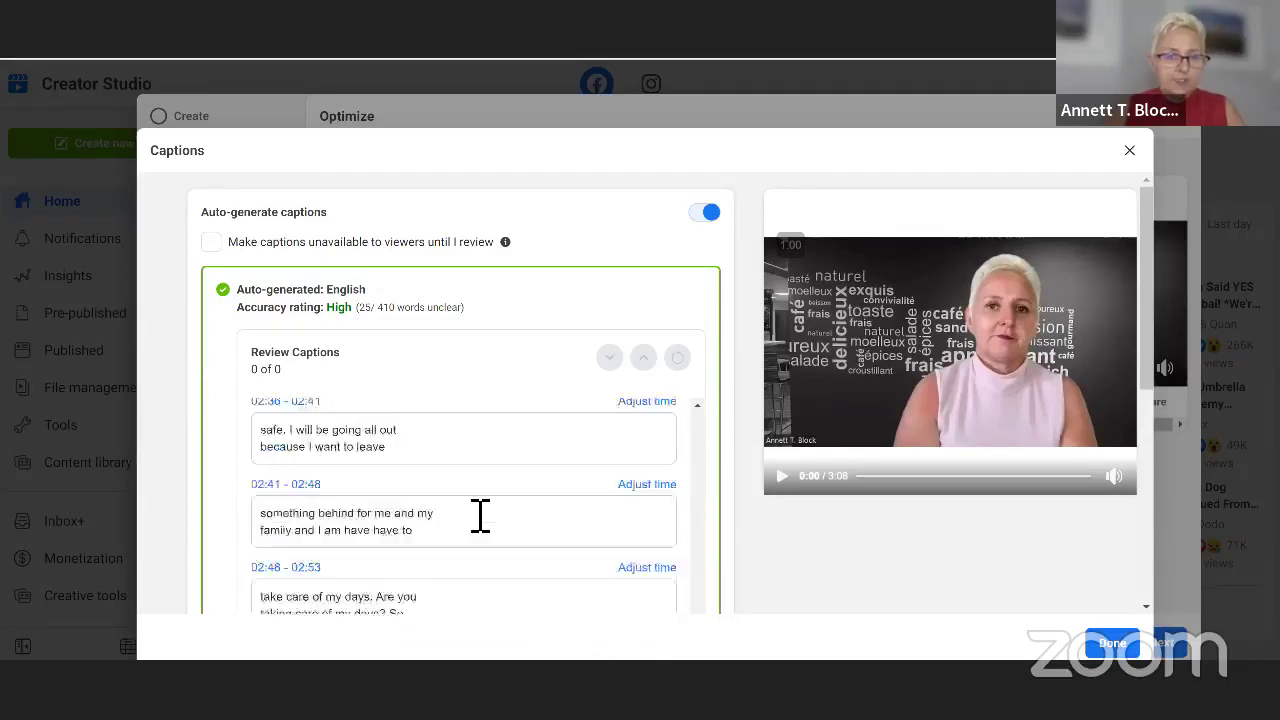
{"action": "scroll", "coordinate": [469, 515], "scroll_direction": "down", "scroll_amount": 5}
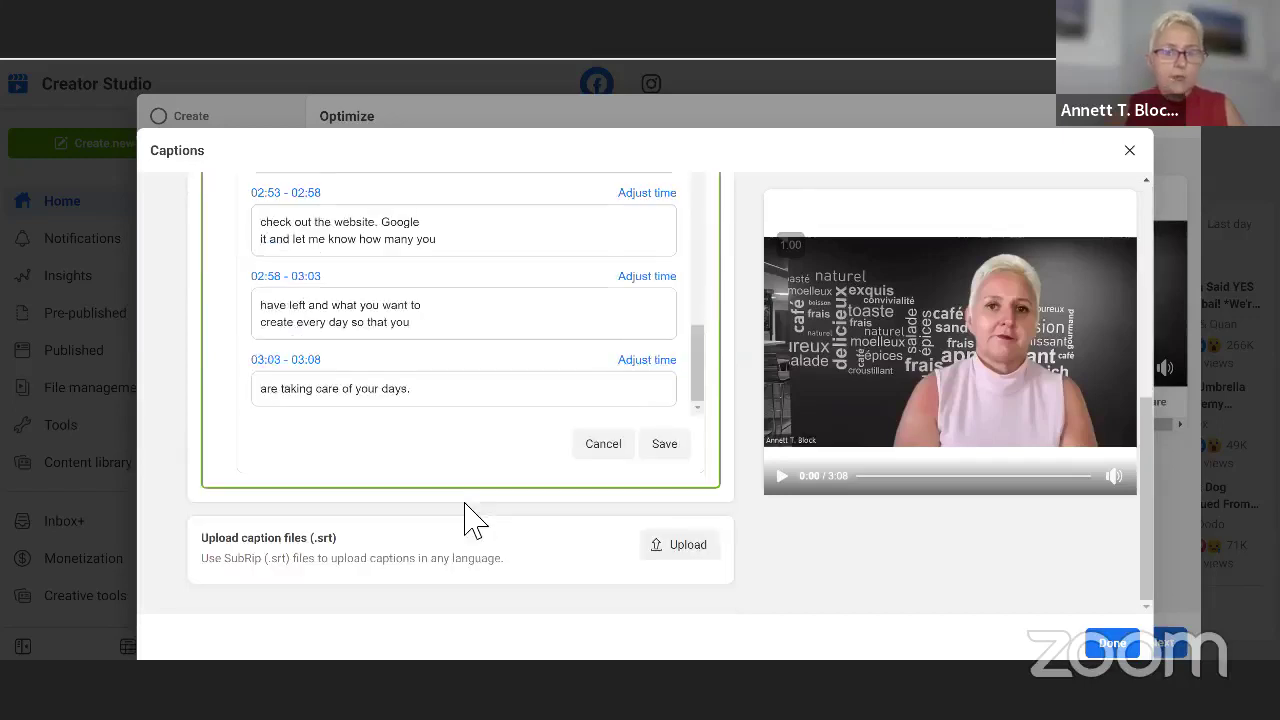
{"action": "left_click", "coordinate": [1115, 643]}
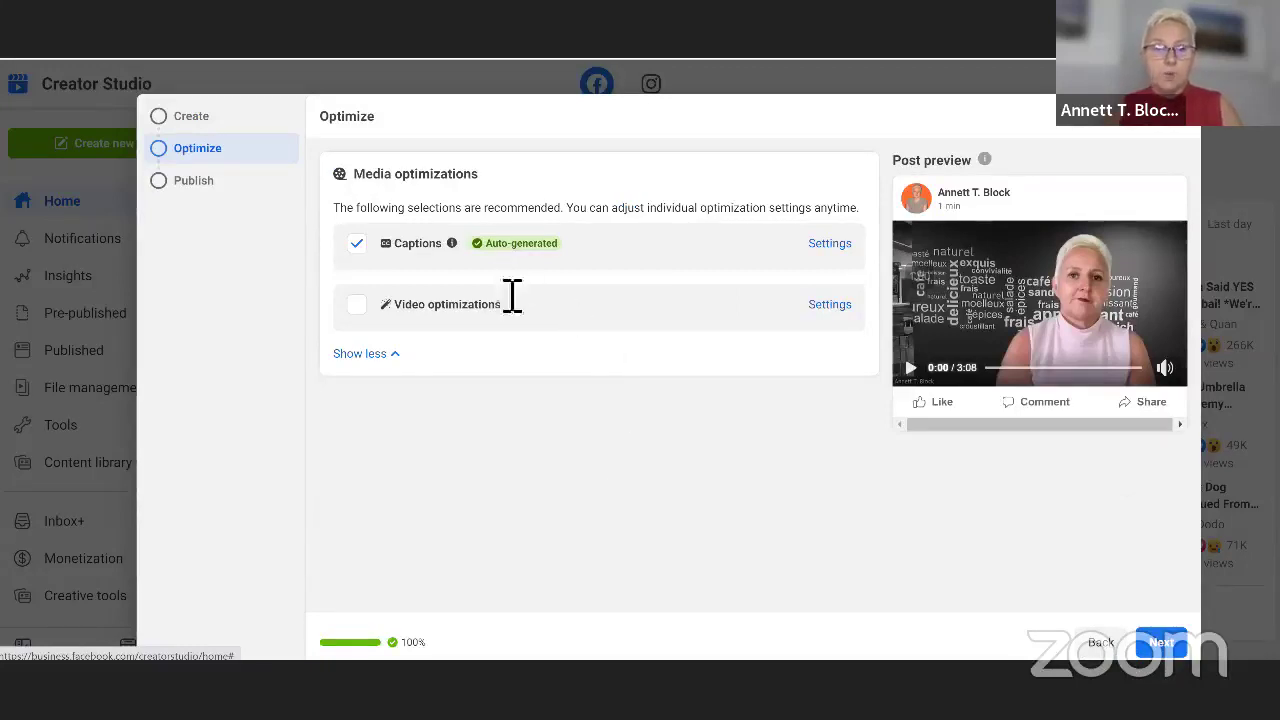
- Try the Auto and Advanced video optimizations, turn both off and close their settings
{"action": "left_click", "coordinate": [838, 303]}
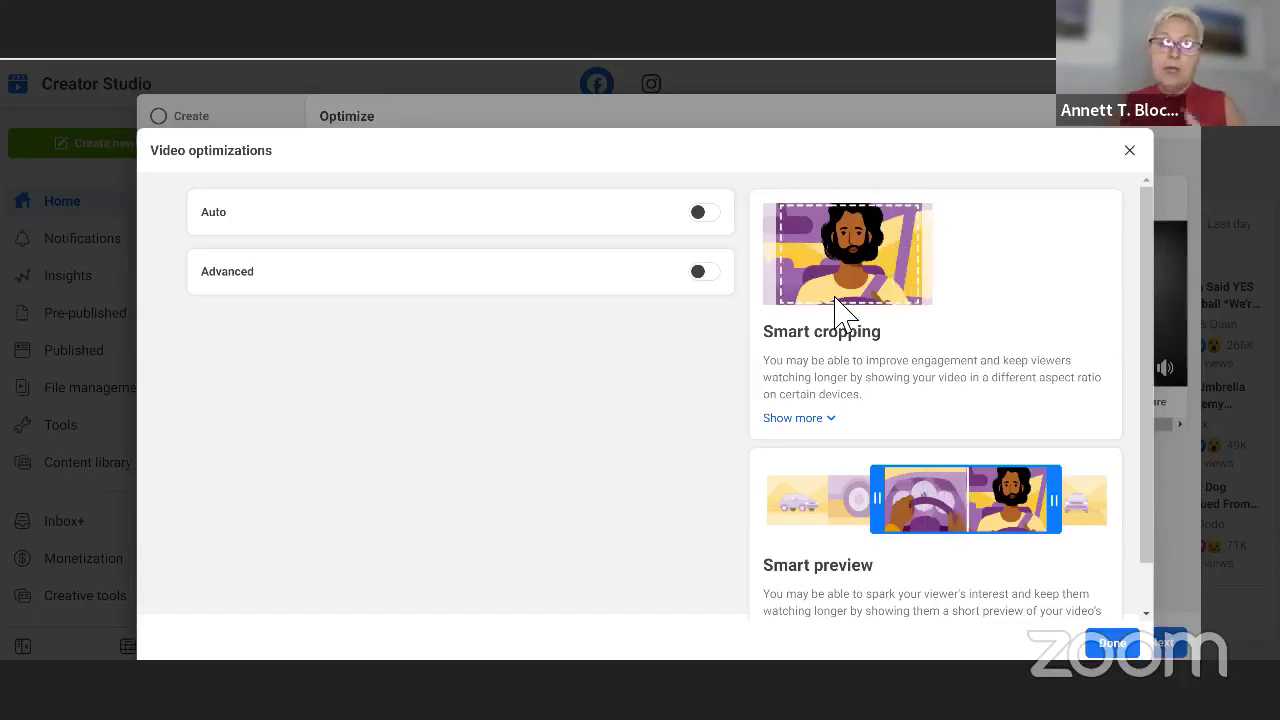
{"action": "left_click", "coordinate": [722, 212]}
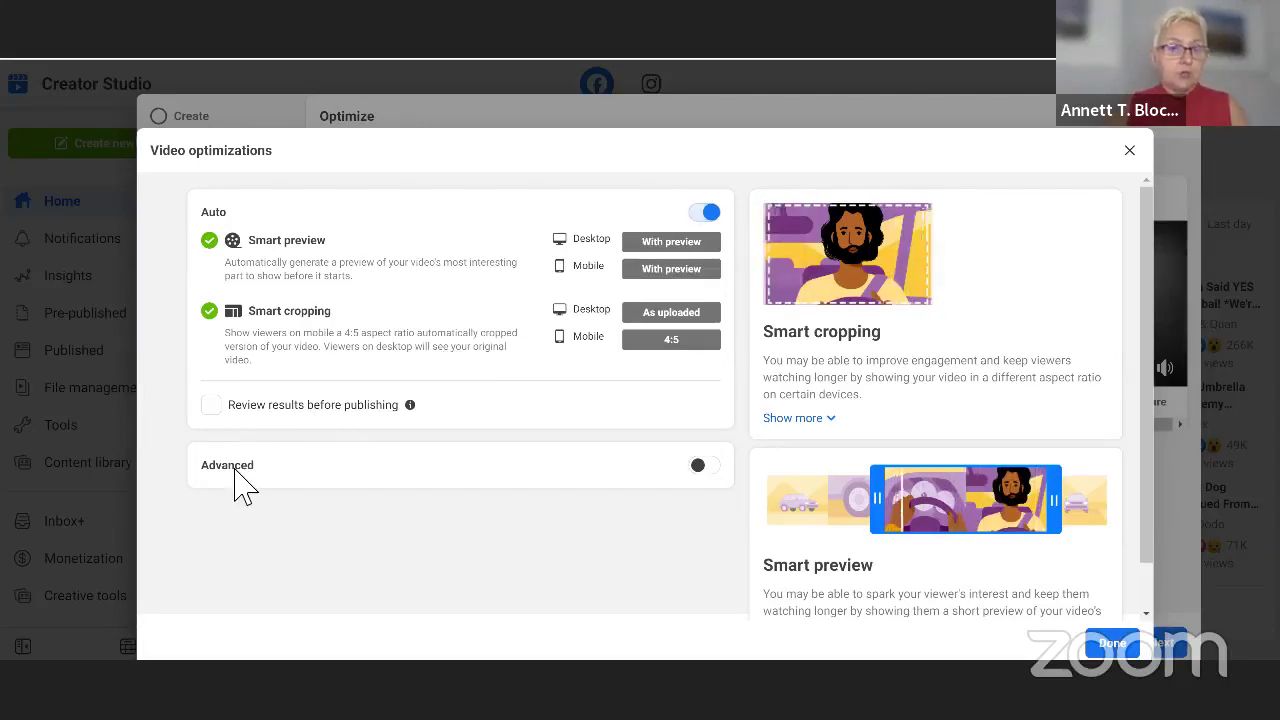
{"action": "left_click", "coordinate": [710, 466]}
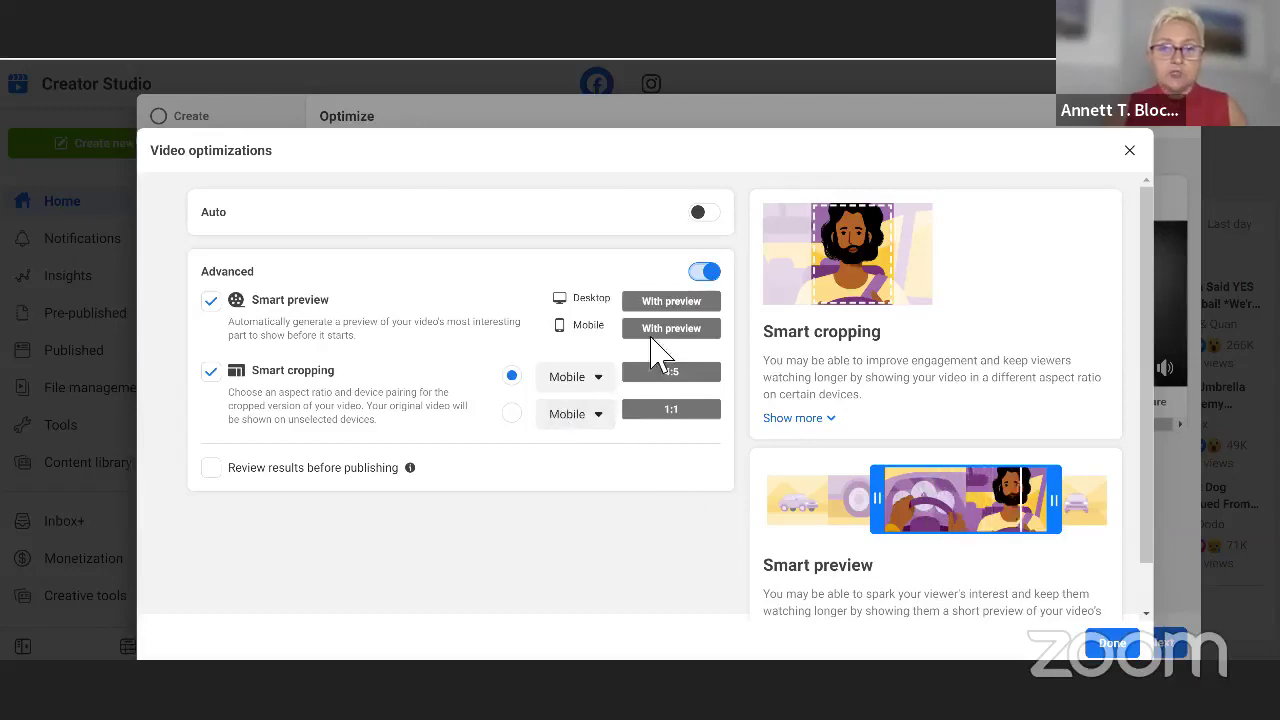
{"action": "left_click", "coordinate": [708, 271]}
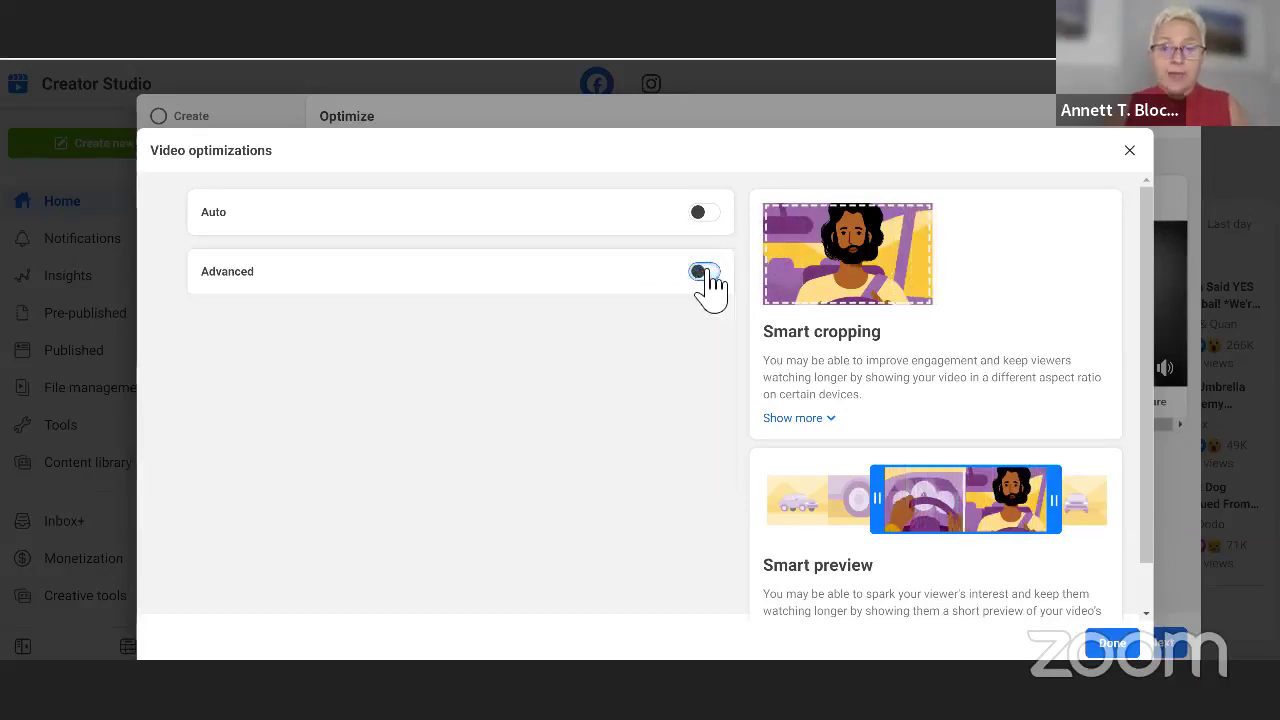
{"action": "left_click", "coordinate": [1112, 644]}
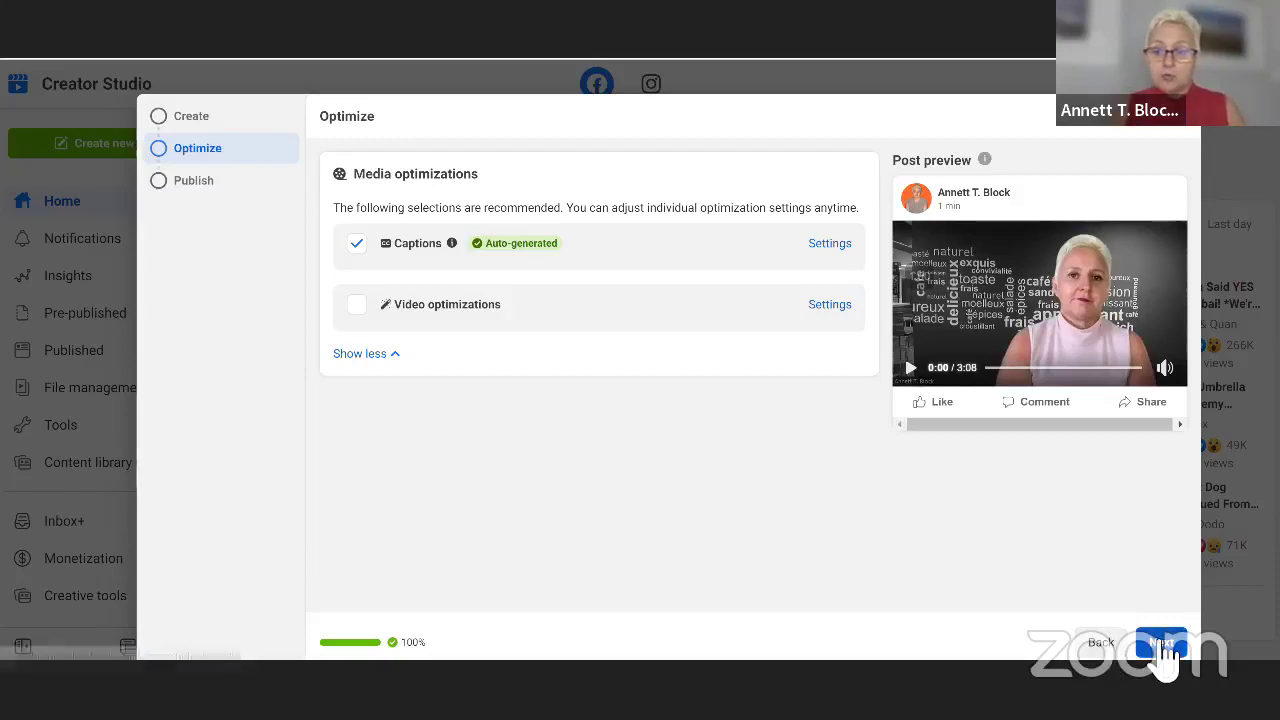
- Proceed to the Publish stage and review its publishing, distribution and optional settings
{"action": "left_click", "coordinate": [1160, 643]}
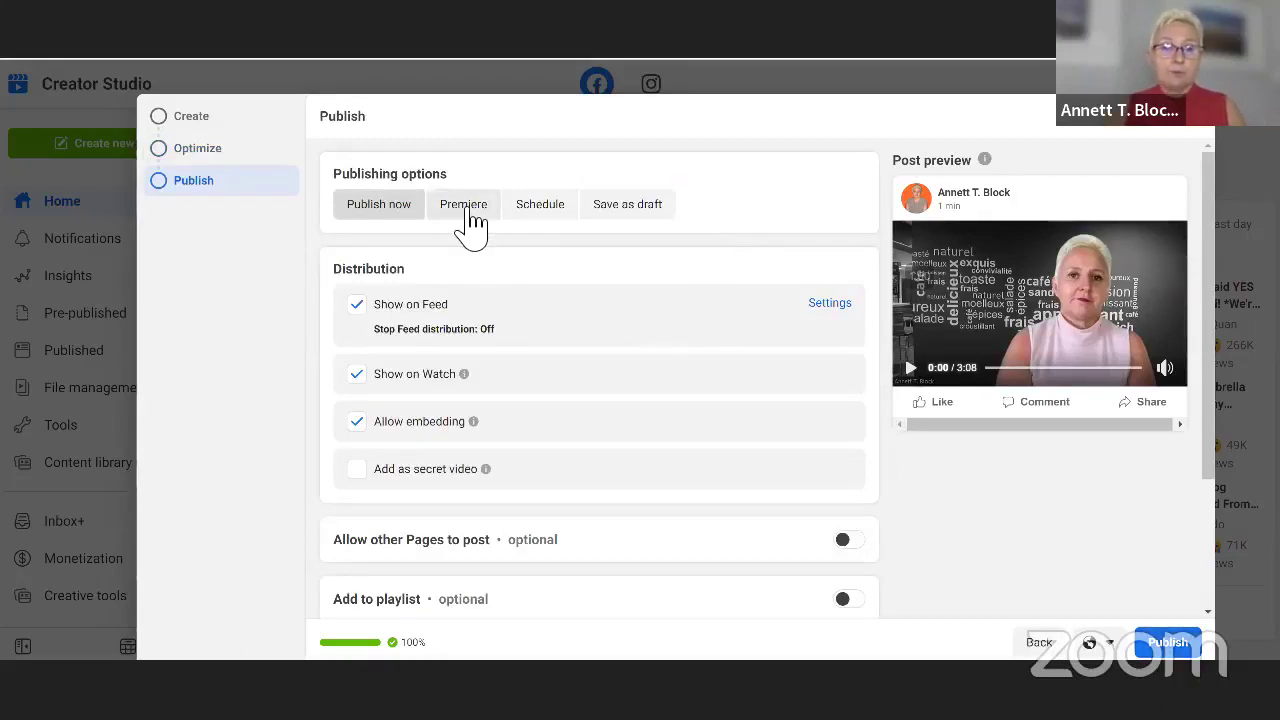
{"action": "scroll", "coordinate": [457, 330], "scroll_direction": "down", "scroll_amount": 2}
{"action": "scroll", "coordinate": [457, 330], "scroll_direction": "up", "scroll_amount": 2}
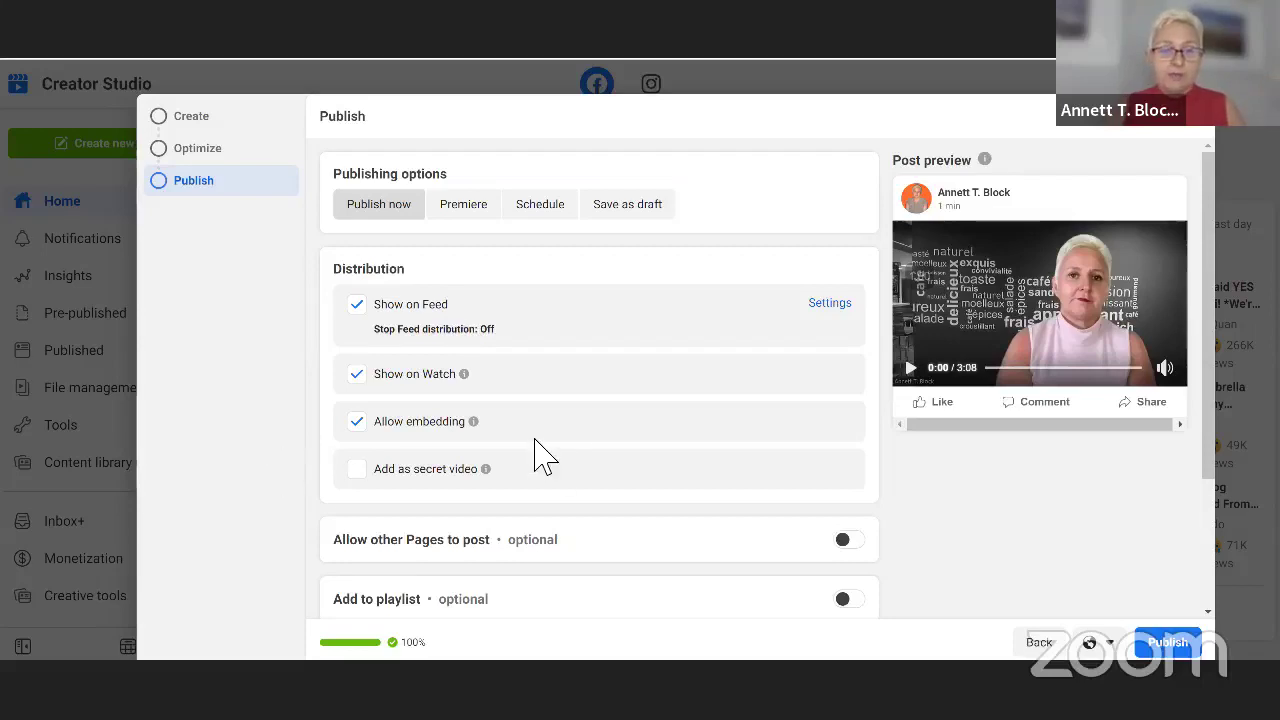
{"action": "scroll", "coordinate": [545, 458], "scroll_direction": "down", "scroll_amount": 2}
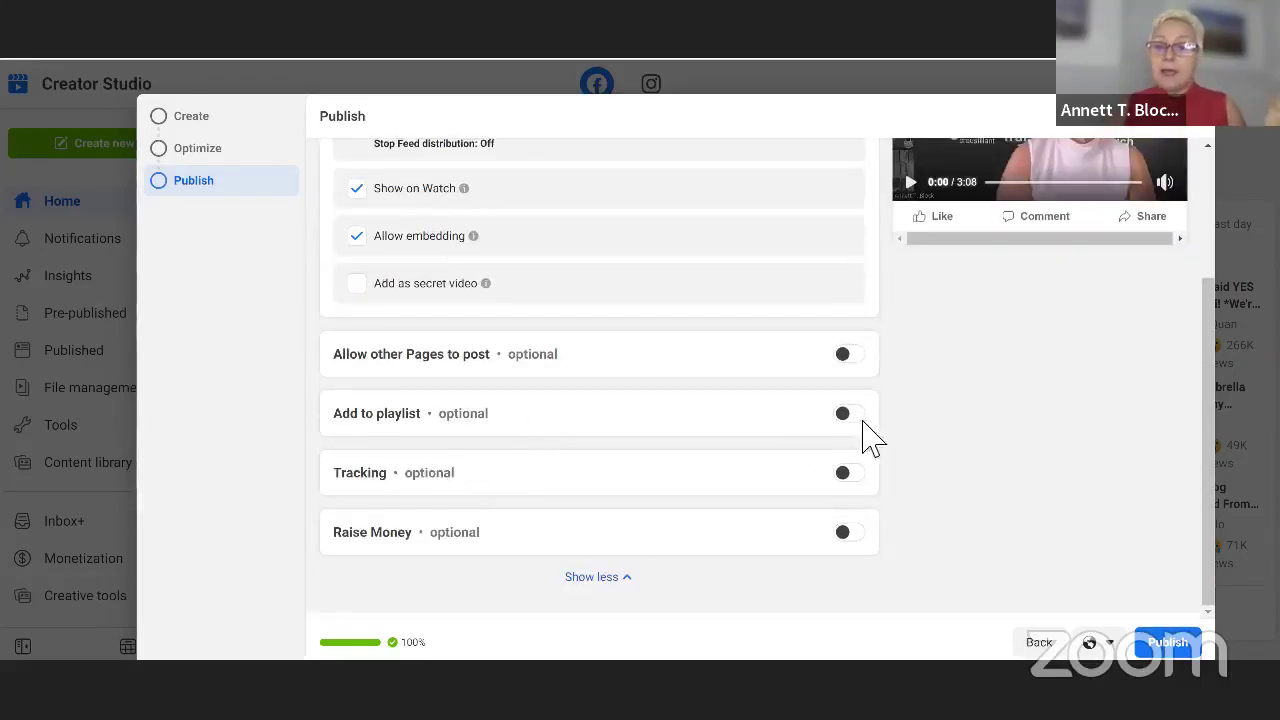
- Turn on adding the video to a playlist, view the available playlists, and turn the option off again
{"action": "left_click", "coordinate": [845, 414]}
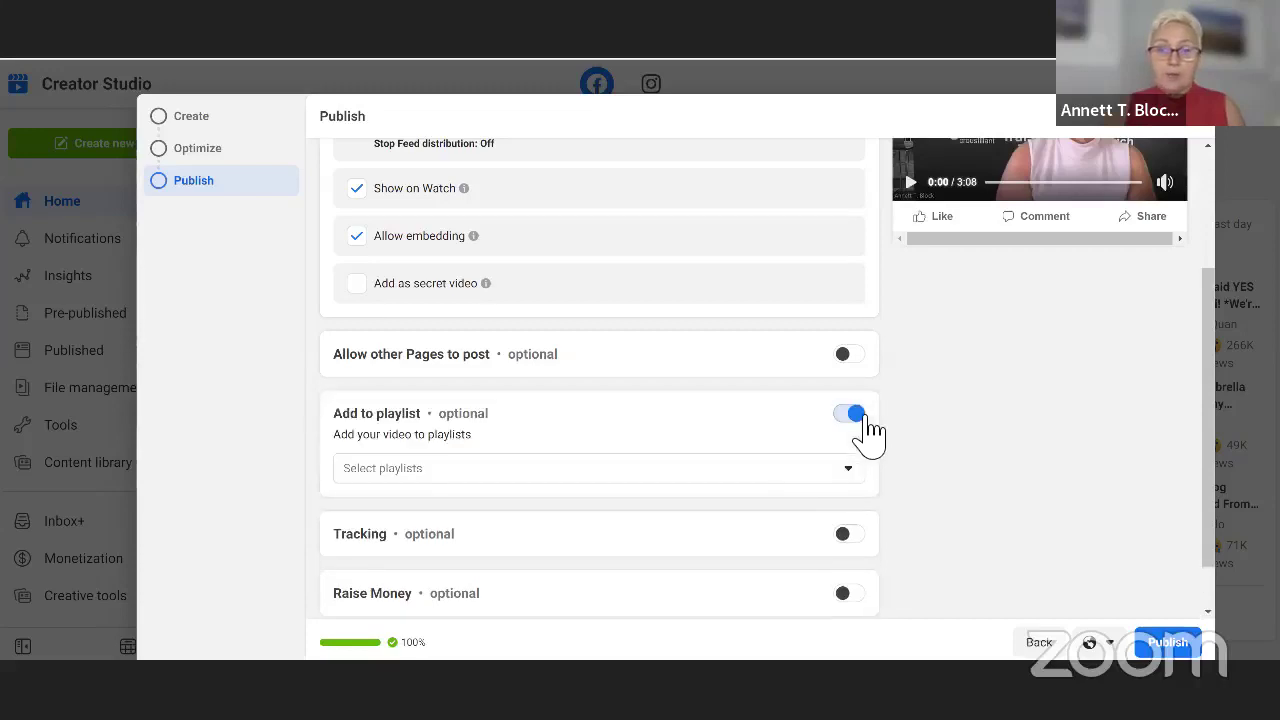
{"action": "left_click", "coordinate": [478, 470]}
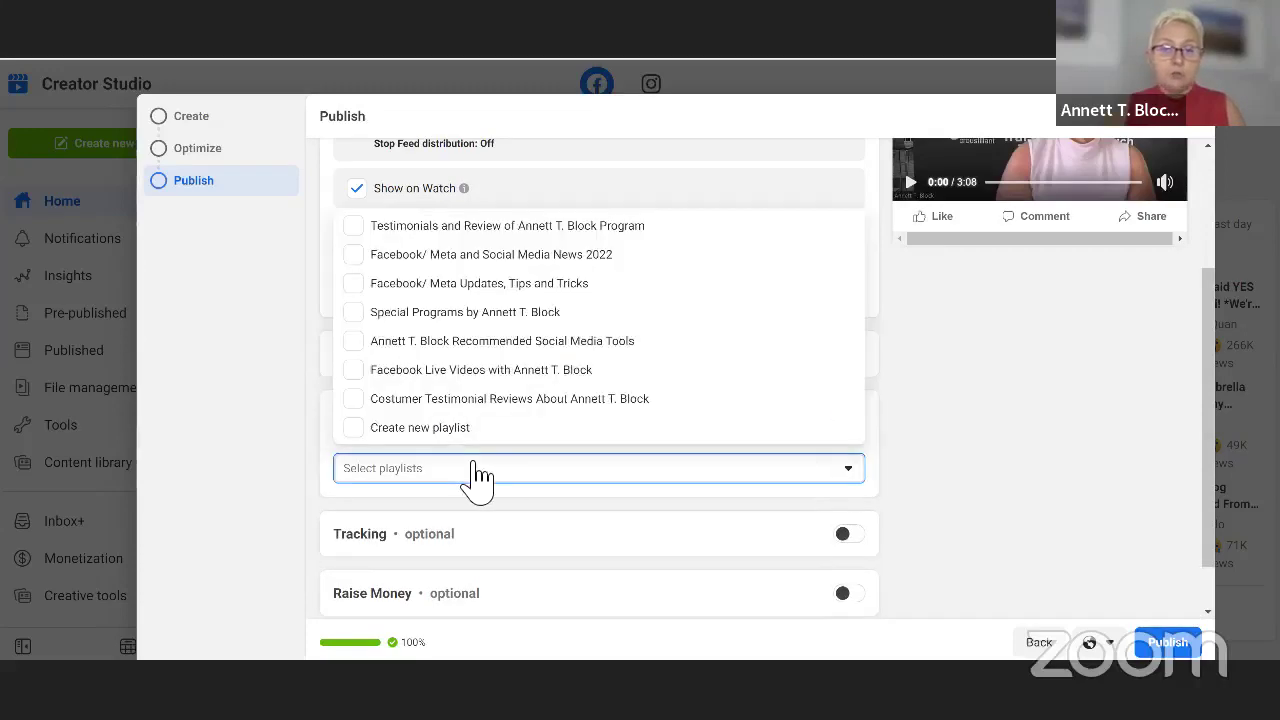
{"action": "left_click", "coordinate": [500, 468]}
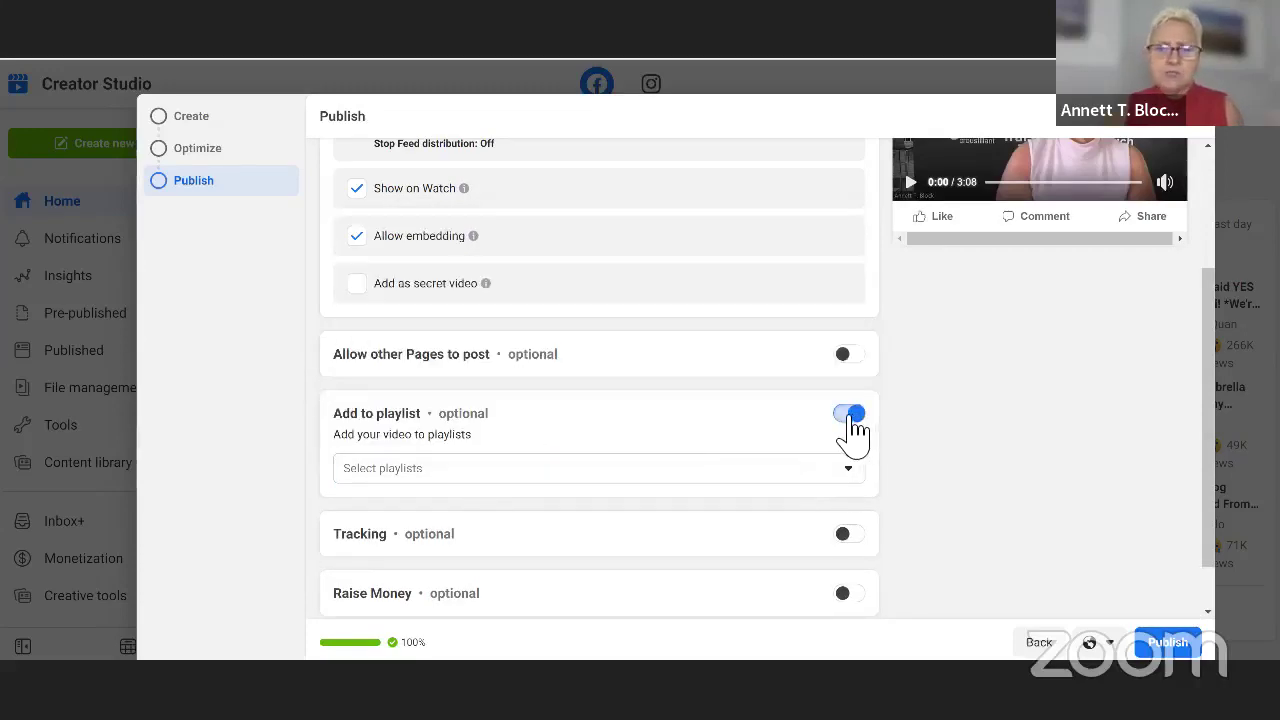
{"action": "left_click", "coordinate": [847, 416]}
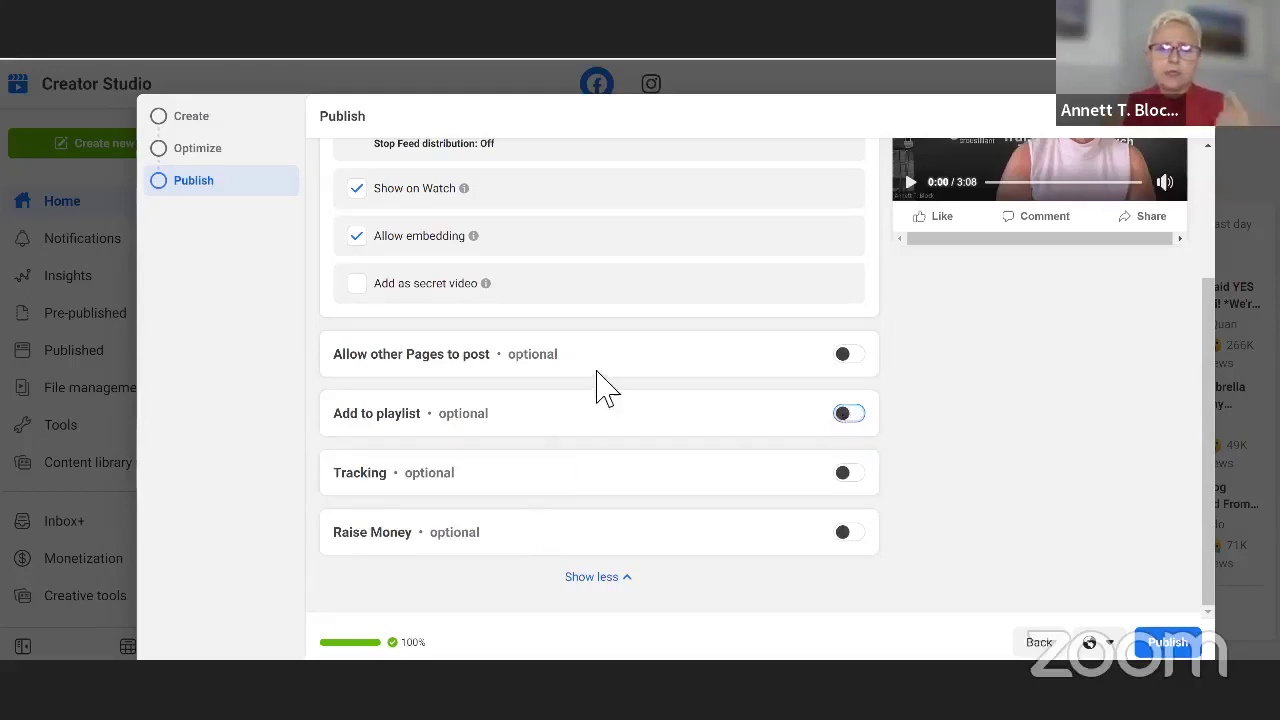
{"action": "scroll", "coordinate": [598, 383], "scroll_direction": "up", "scroll_amount": 3}
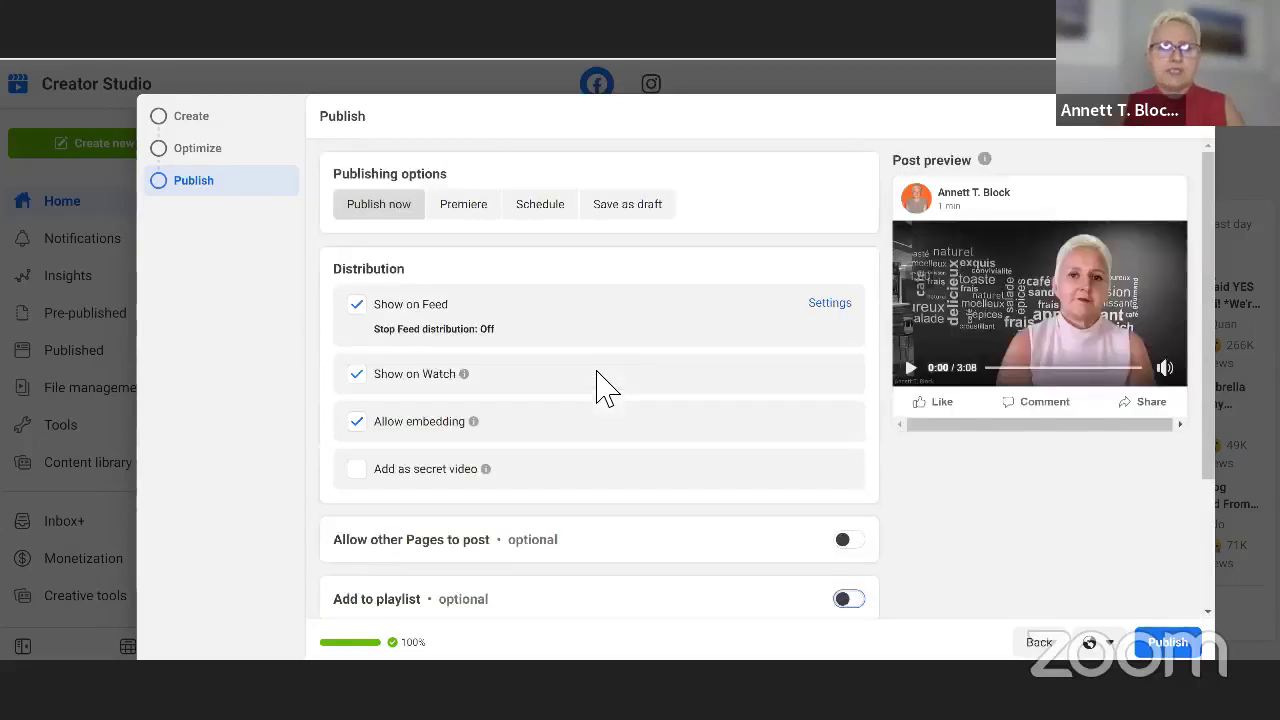
- Look through the Premiere, Schedule and Save as draft publishing options and return to Publish now
{"action": "left_click", "coordinate": [463, 210]}
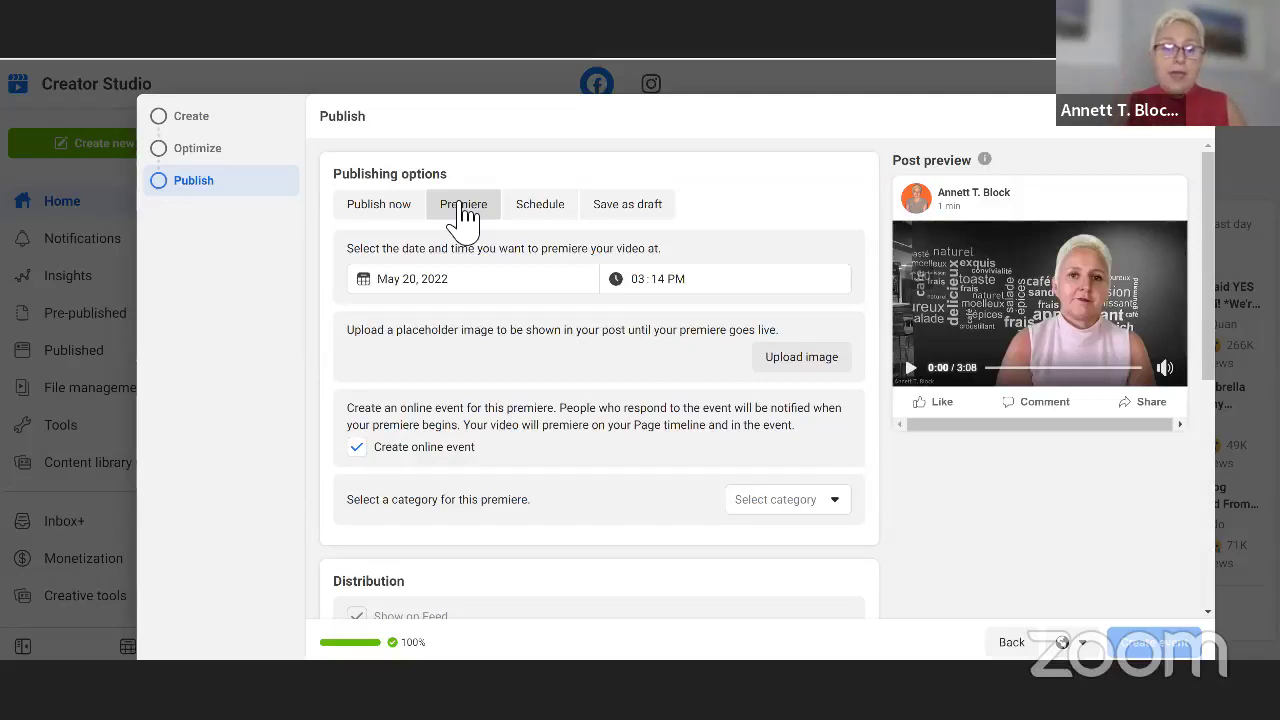
{"action": "left_click", "coordinate": [543, 210]}
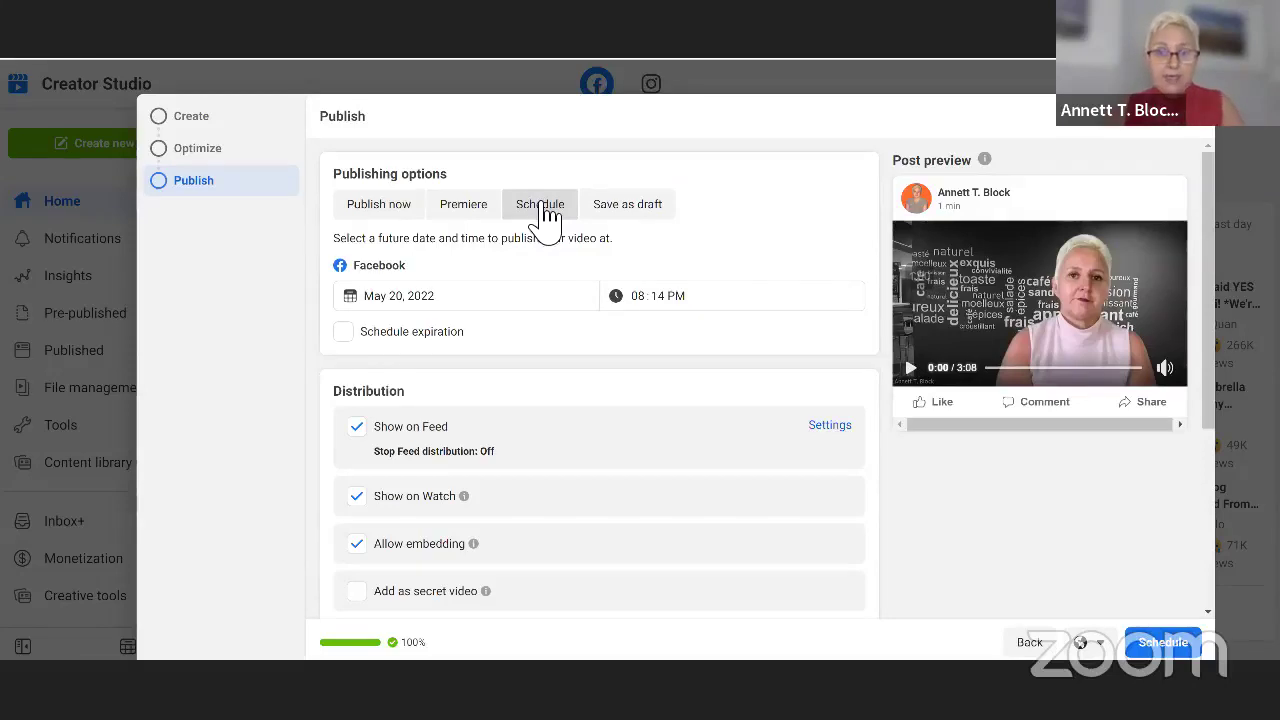
{"action": "left_click", "coordinate": [653, 210]}
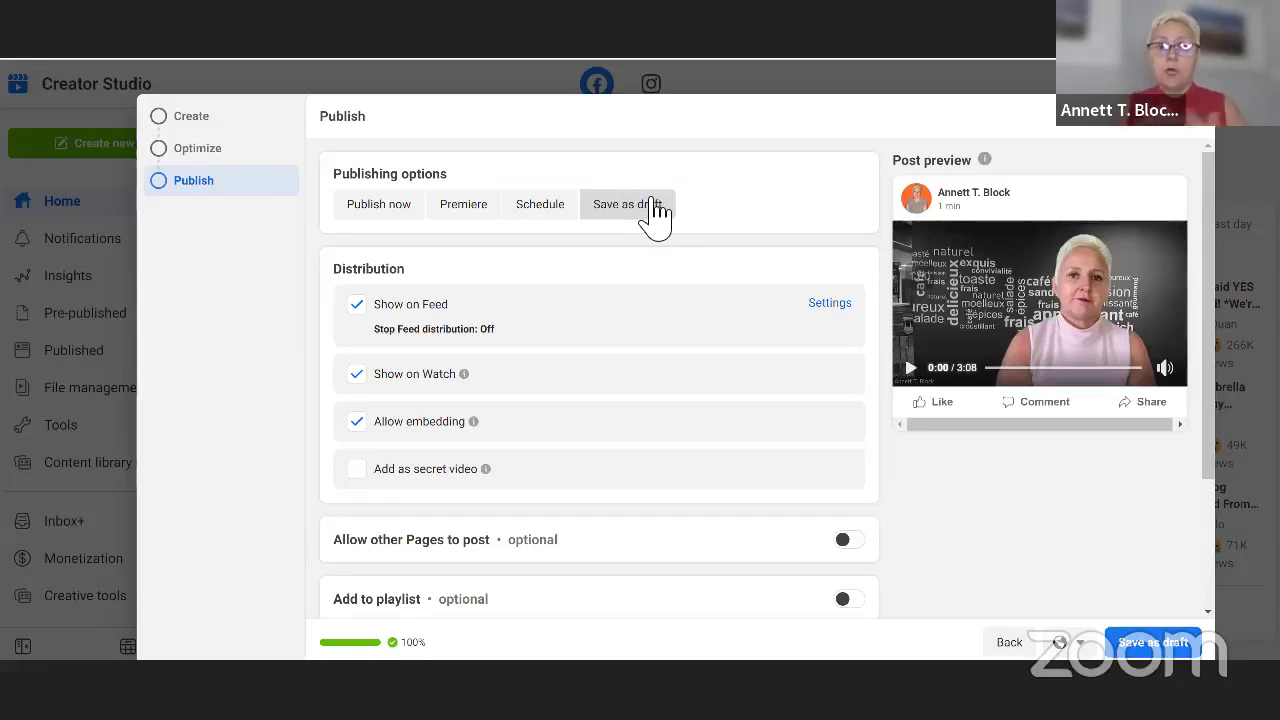
{"action": "left_click", "coordinate": [392, 212]}
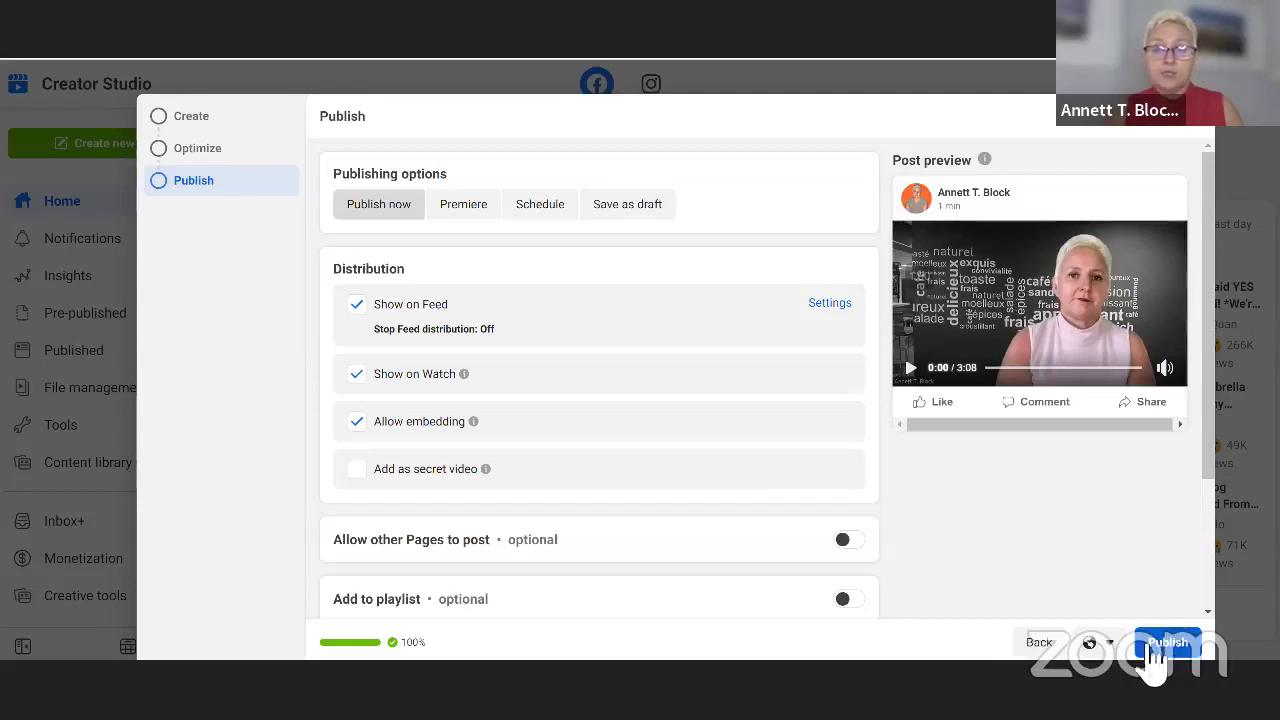
- Schedule the video post for Jun 6, 2022 at 08:00 AM and enable schedule expiration
{"action": "left_click", "coordinate": [541, 205]}
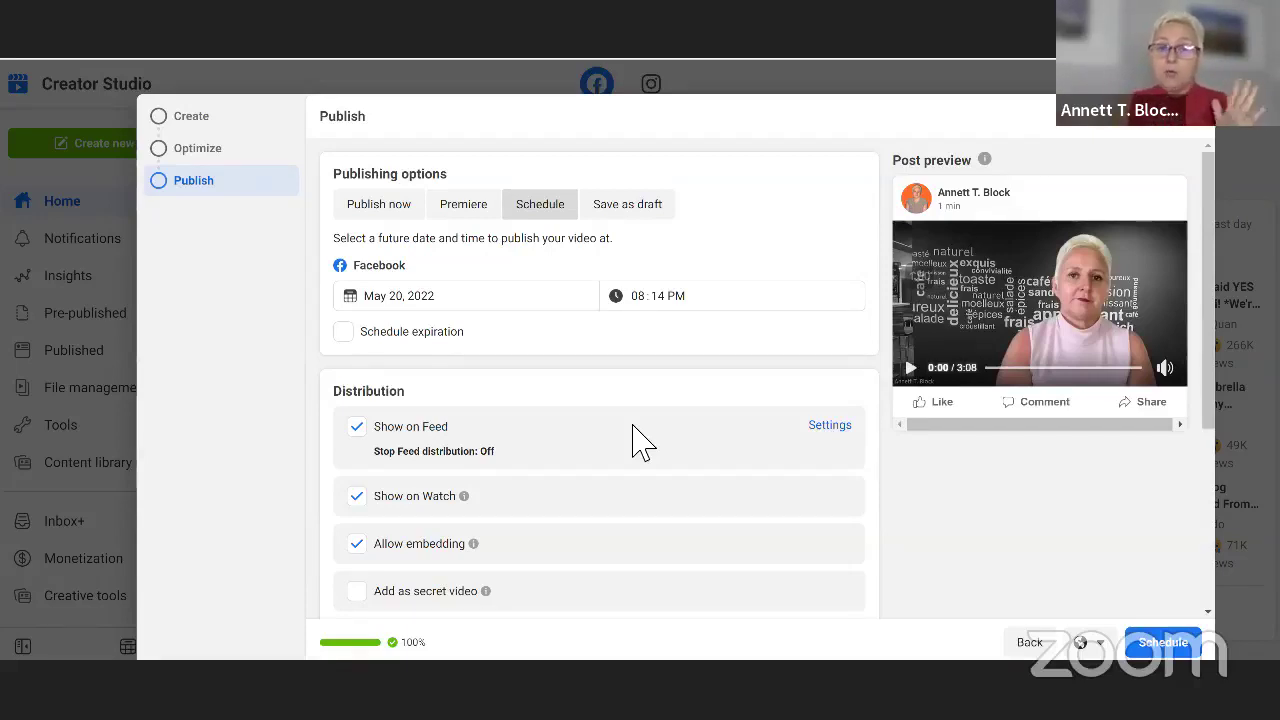
{"action": "left_click", "coordinate": [444, 300]}
{"action": "left_click", "coordinate": [523, 335]}
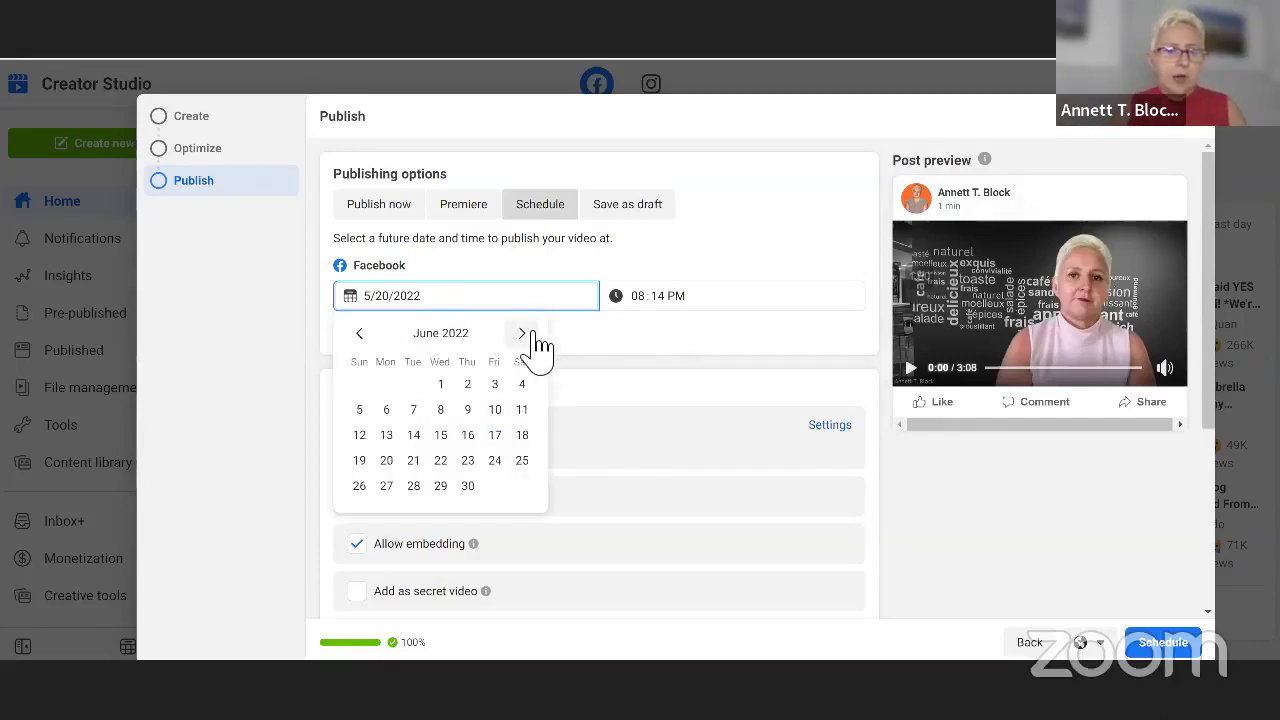
{"action": "left_click", "coordinate": [391, 410]}
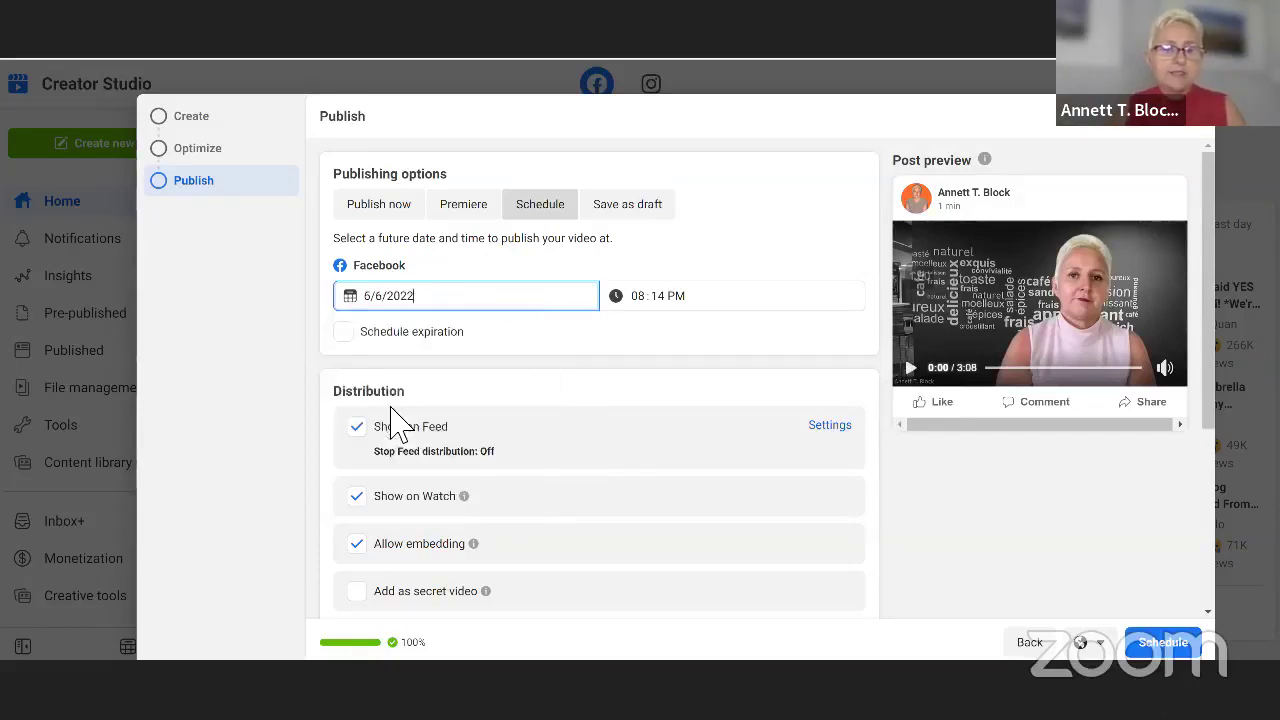
{"action": "left_click", "coordinate": [674, 308]}
{"action": "type", "text": "00"}
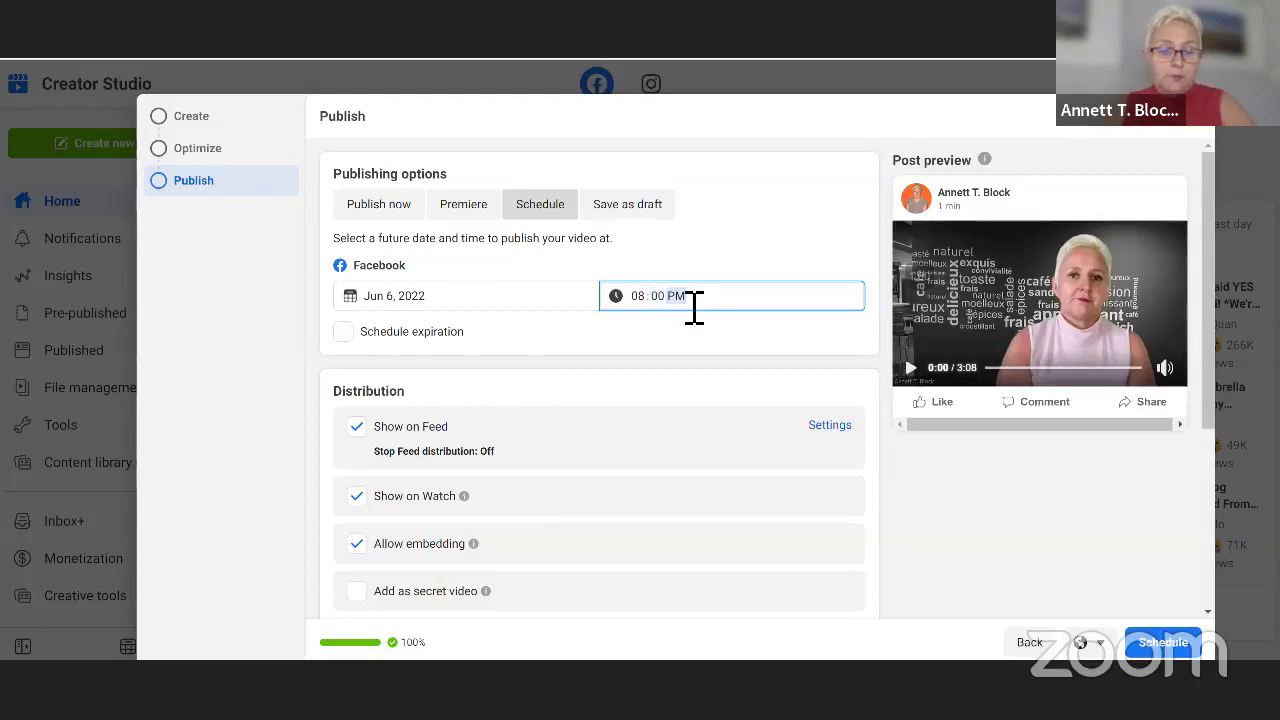
{"action": "type", "text": "a"}
{"action": "left_click", "coordinate": [685, 344]}
{"action": "left_click", "coordinate": [693, 345]}
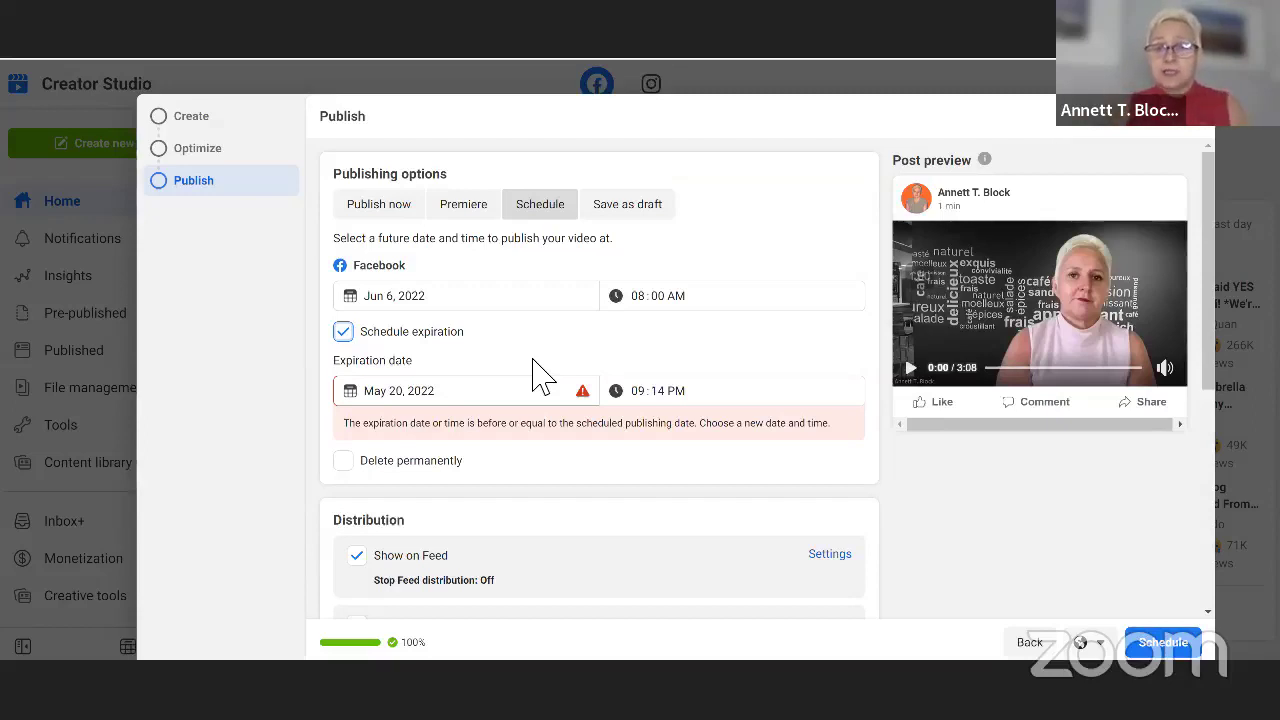
- Set the video post's expiration date to June 6, 2022
{"action": "left_click", "coordinate": [460, 400]}
{"action": "left_click", "coordinate": [522, 428]}
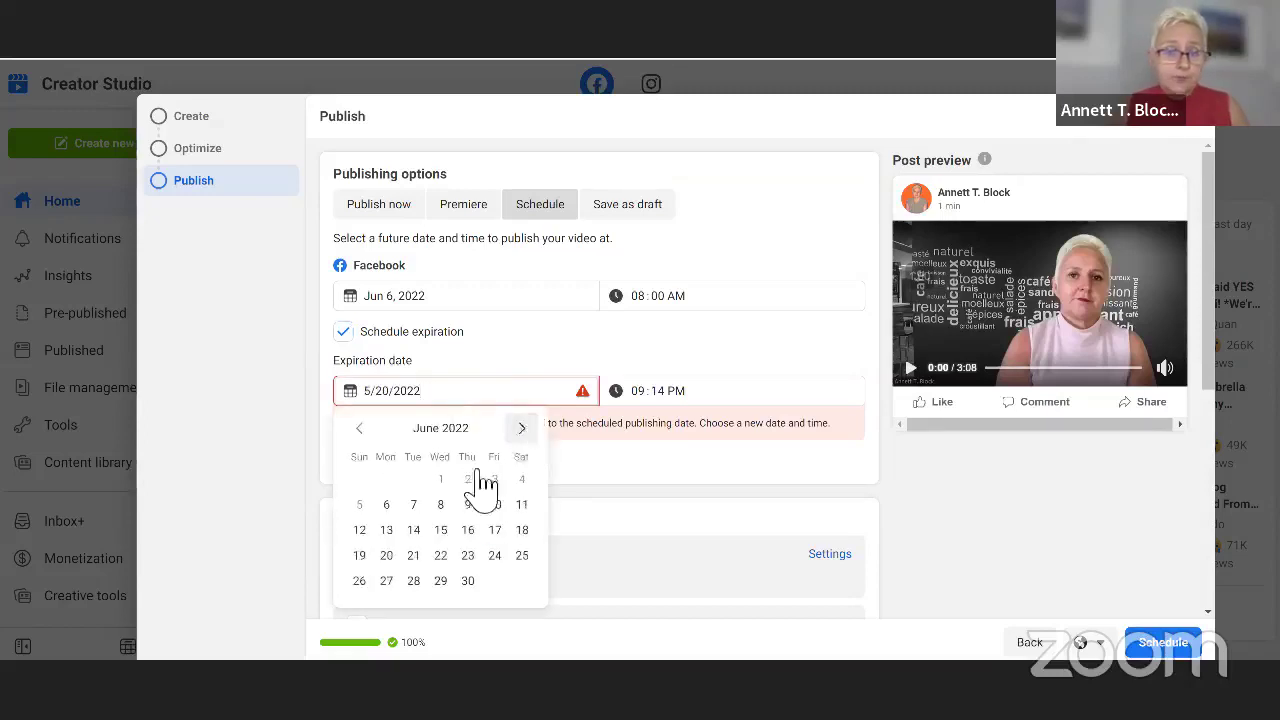
{"action": "left_click", "coordinate": [387, 505]}
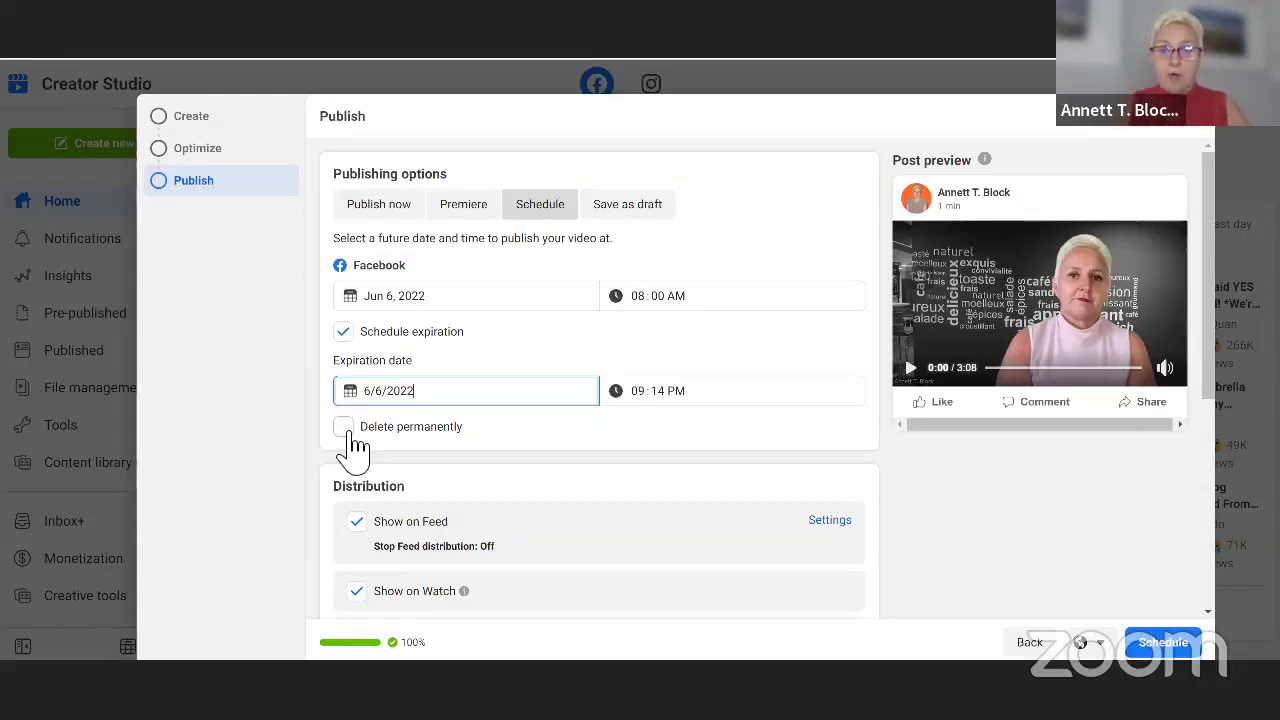
- Turn off schedule expiration, submit the video post for scheduled publishing and close the confirmation
{"action": "left_click", "coordinate": [347, 334]}
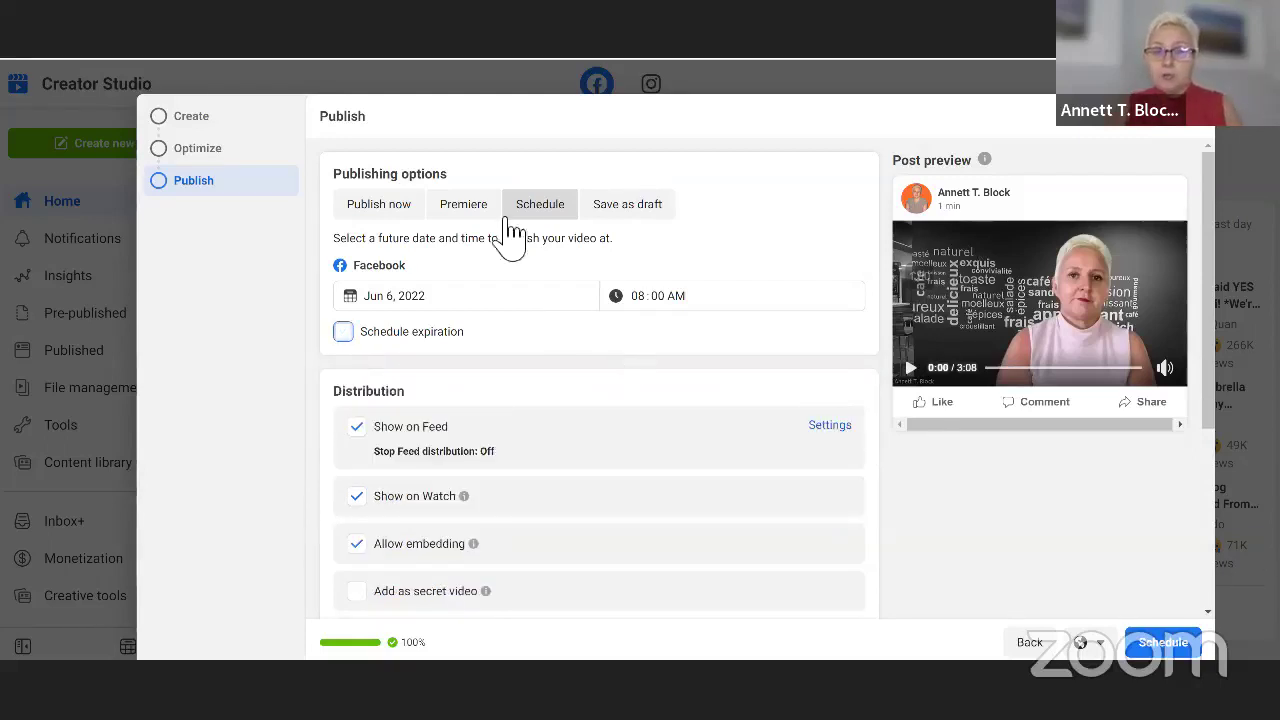
{"action": "left_click", "coordinate": [1180, 648]}
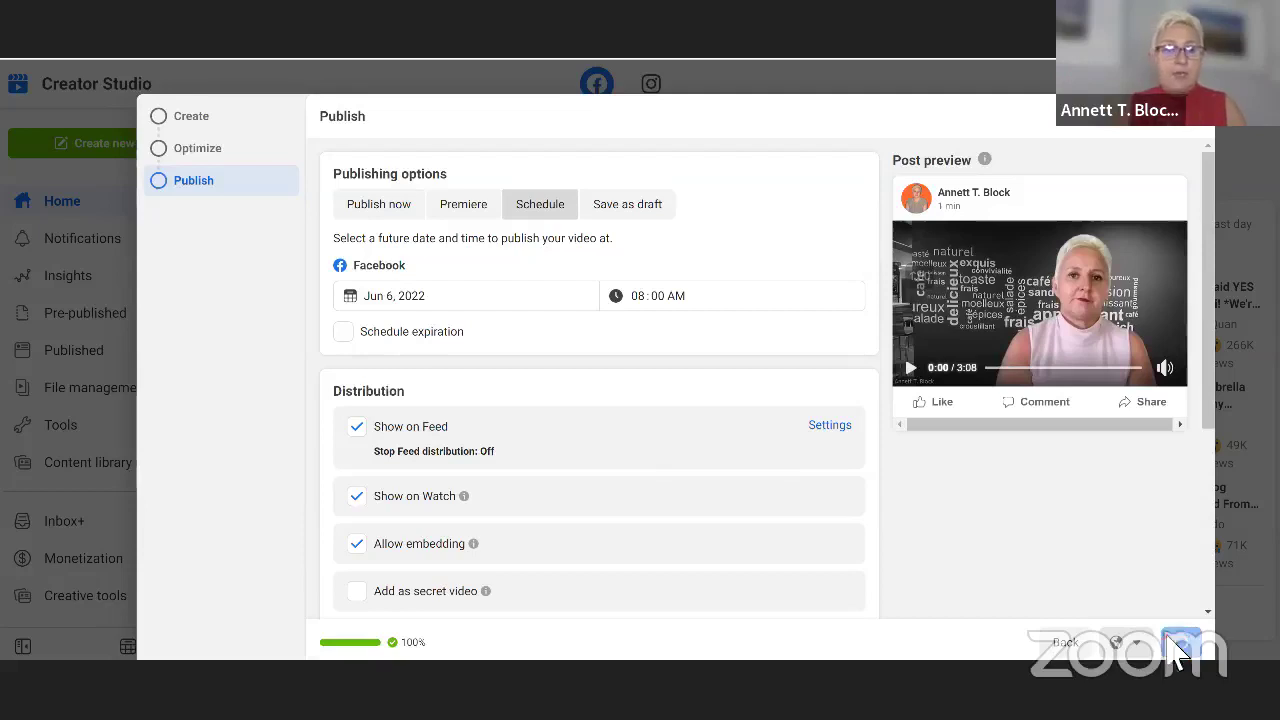
{"action": "left_click", "coordinate": [1180, 644]}
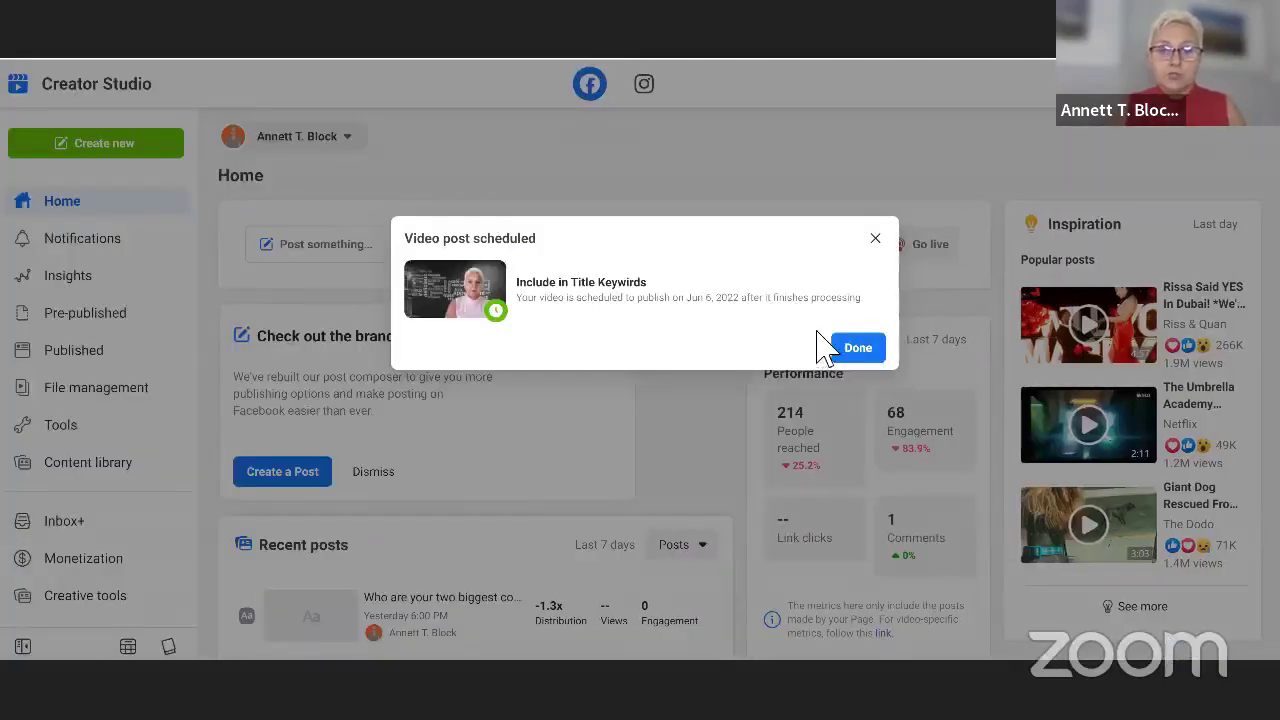
{"action": "left_click", "coordinate": [860, 352]}
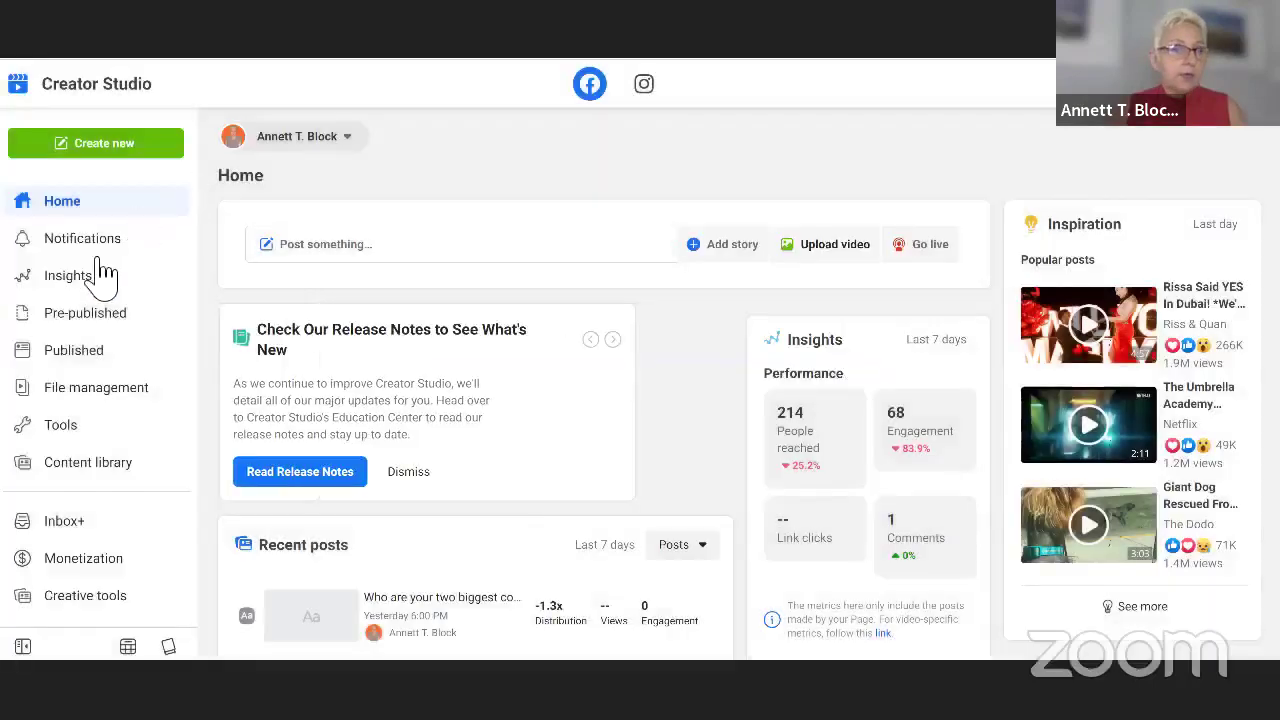
- Show the pre-published posts and narrow the scheduled list to videos only
{"action": "left_click", "coordinate": [86, 320]}
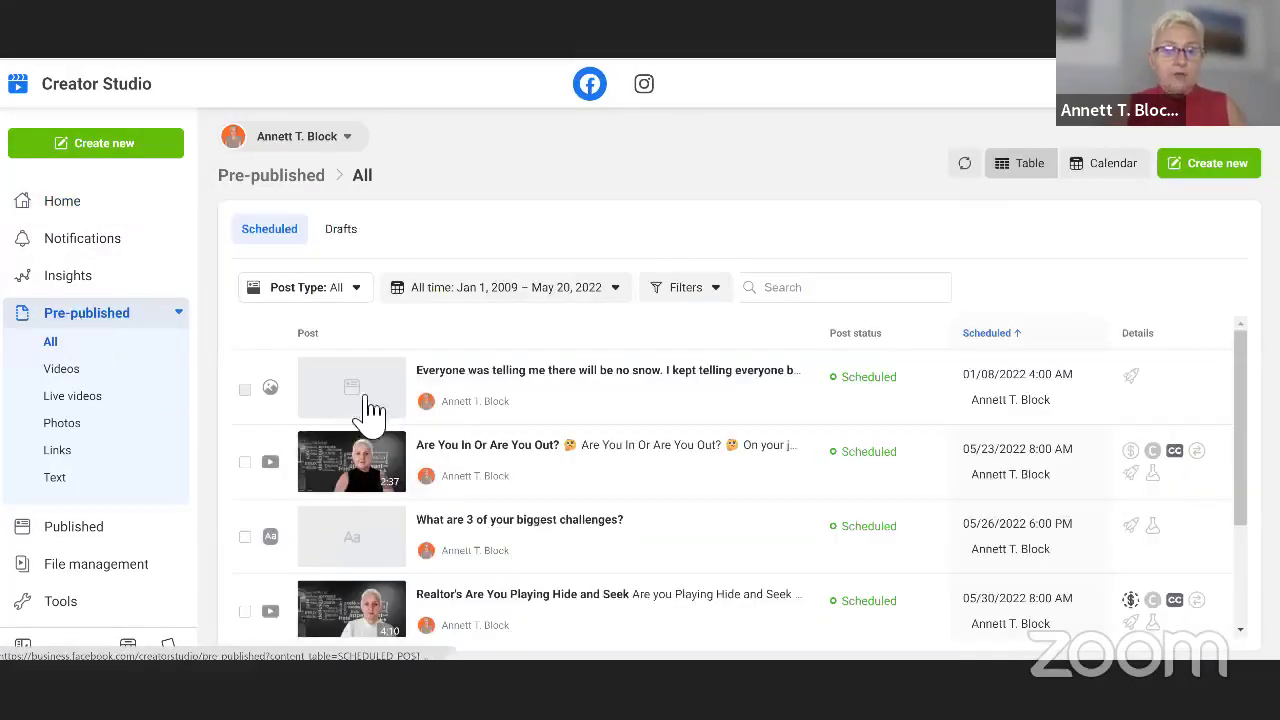
{"action": "left_click", "coordinate": [70, 378]}
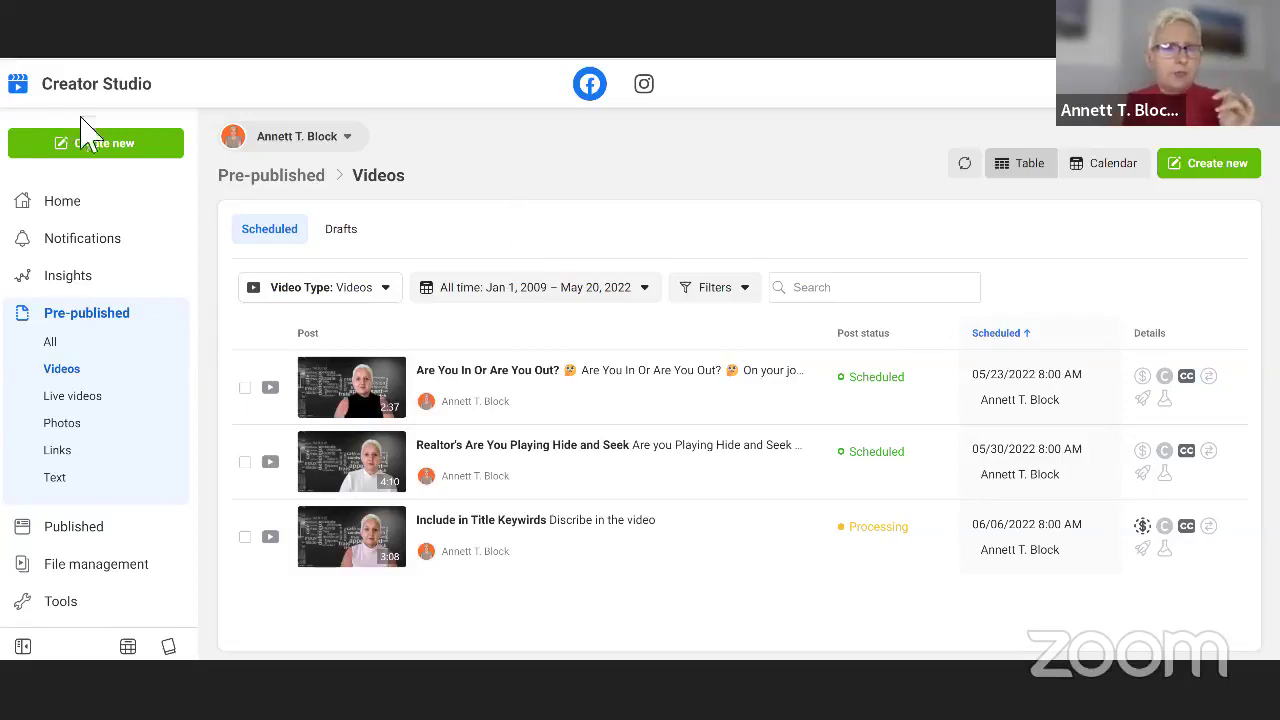
- Start creating a new live broadcast with the Go live option
{"action": "left_click", "coordinate": [110, 158]}
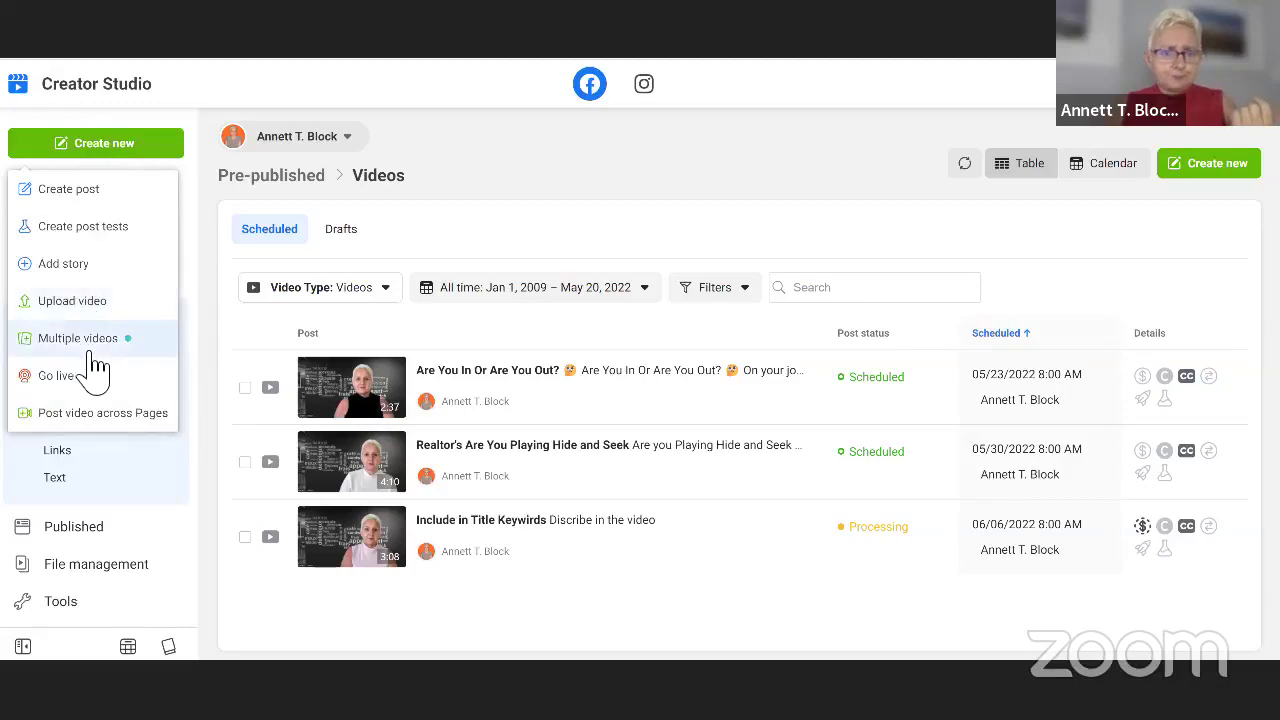
{"action": "left_click", "coordinate": [55, 376]}
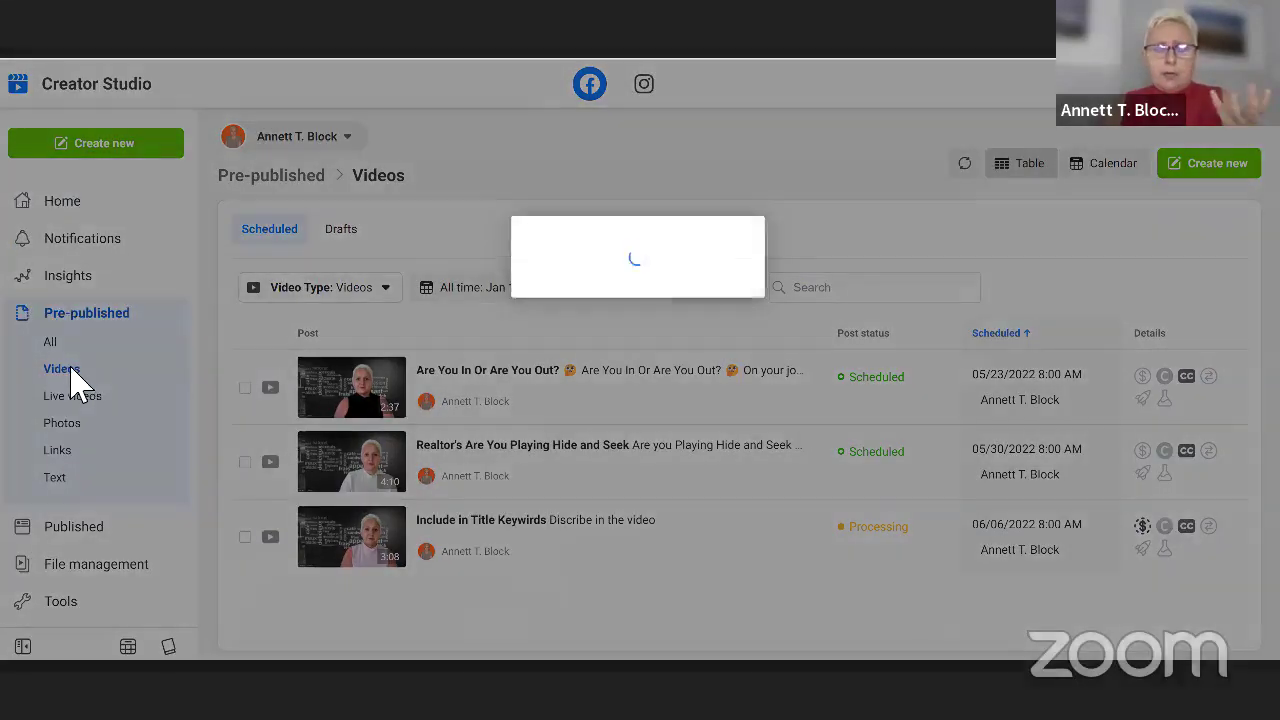